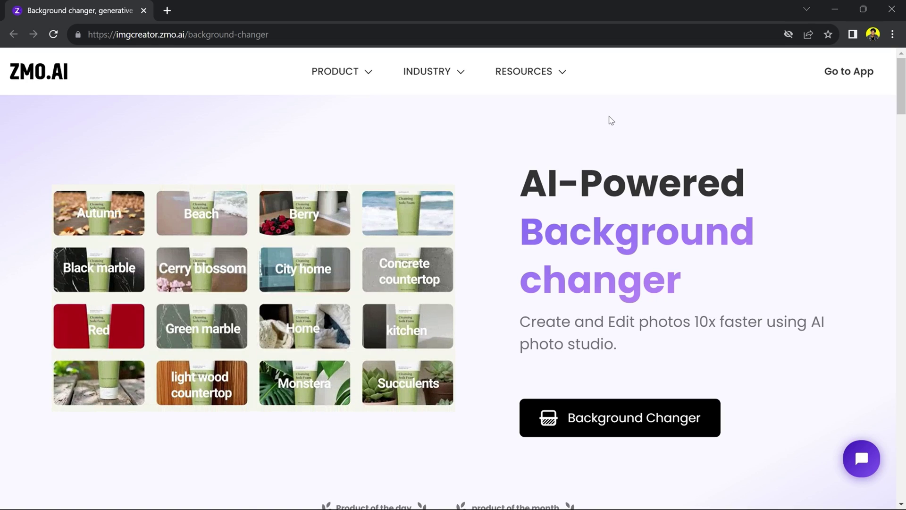
Open the Background Changer tool page from the ZMO.AI landing page.
scroll(609, 121, "down", 10)
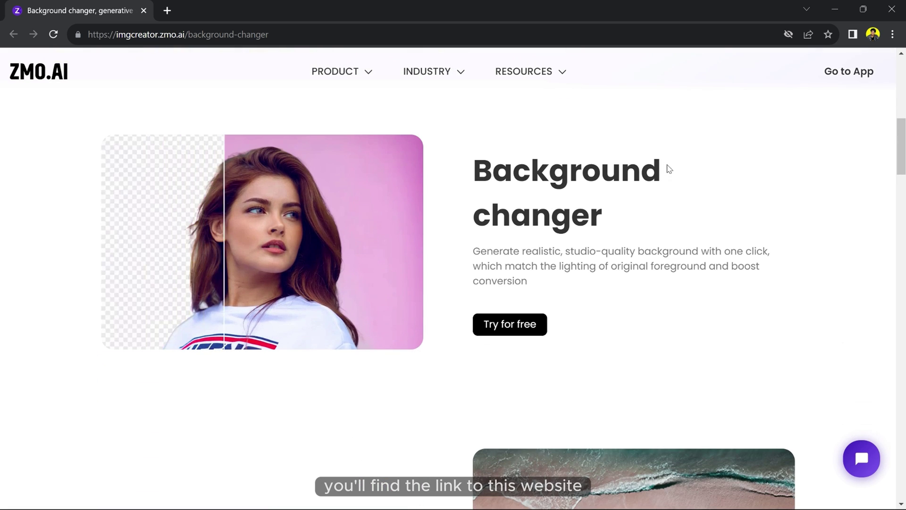
scroll(669, 169, "up", 9)
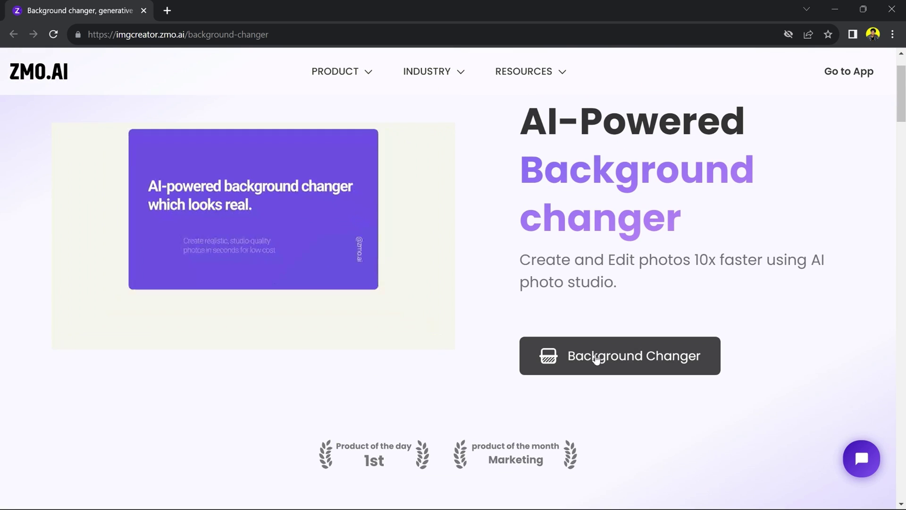
left_click(597, 359)
scroll(677, 299, "down", 2)
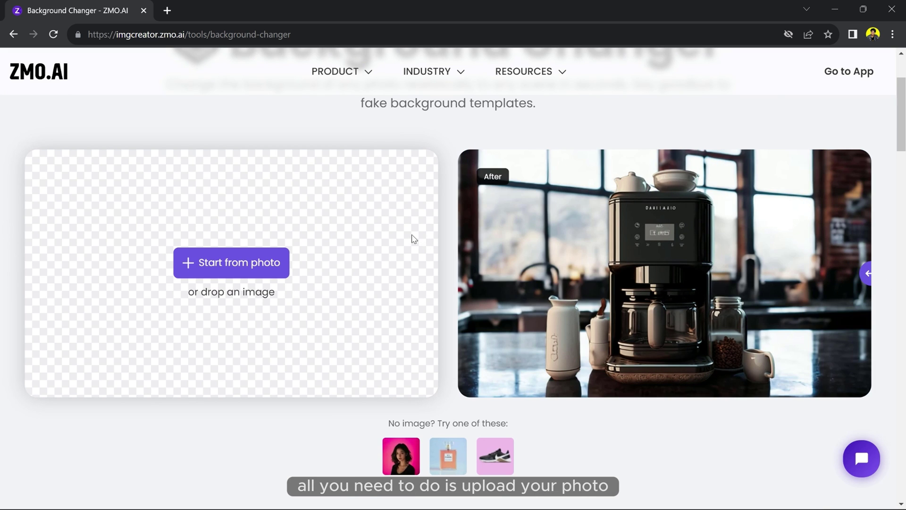
Upload the cup-coffee-with-freshly-ground-coffee photo into the editor.
scroll(413, 239, "down", 1)
scroll(330, 250, "up", 1)
left_click(233, 266)
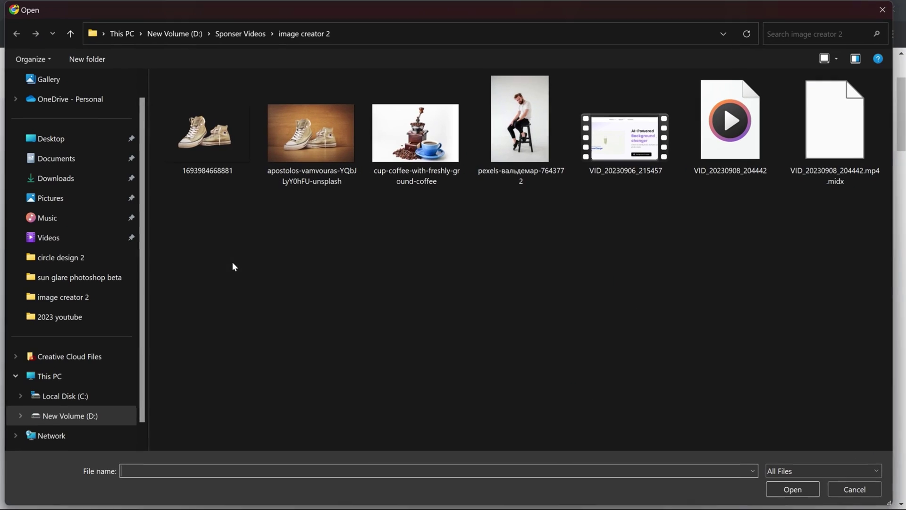
left_click(415, 136)
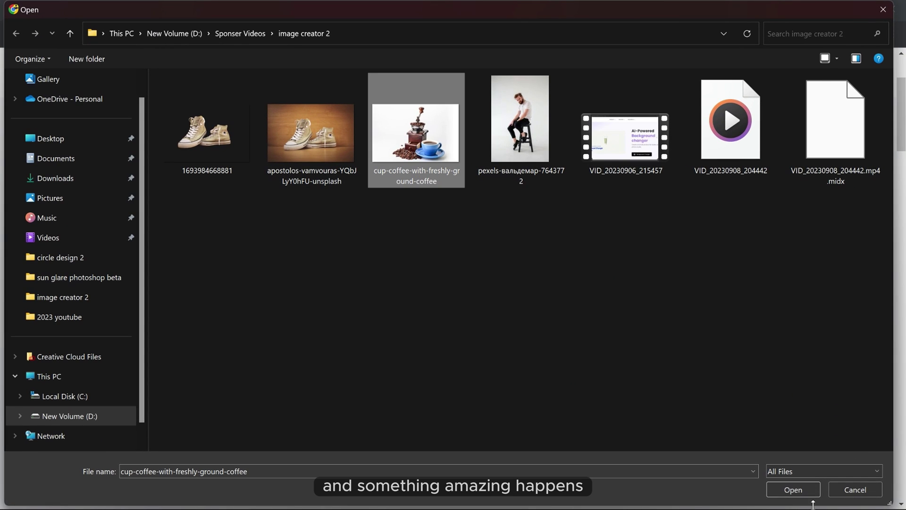
left_click(797, 491)
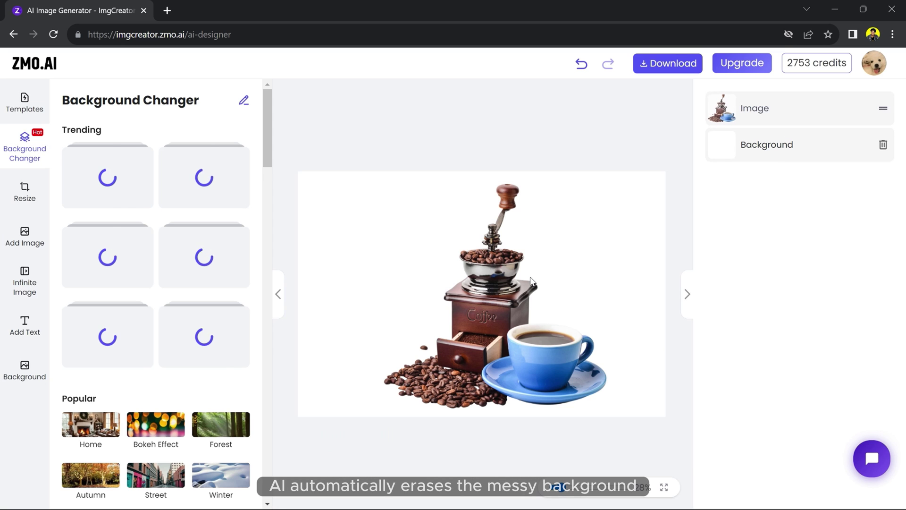
Delete the coffee photo's white Background layer to leave a transparent canvas.
left_click(532, 282)
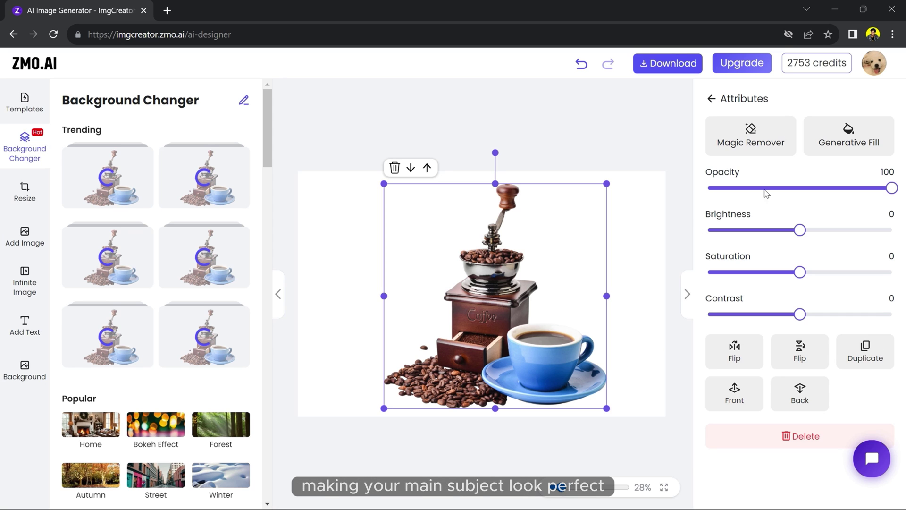
left_click(710, 98)
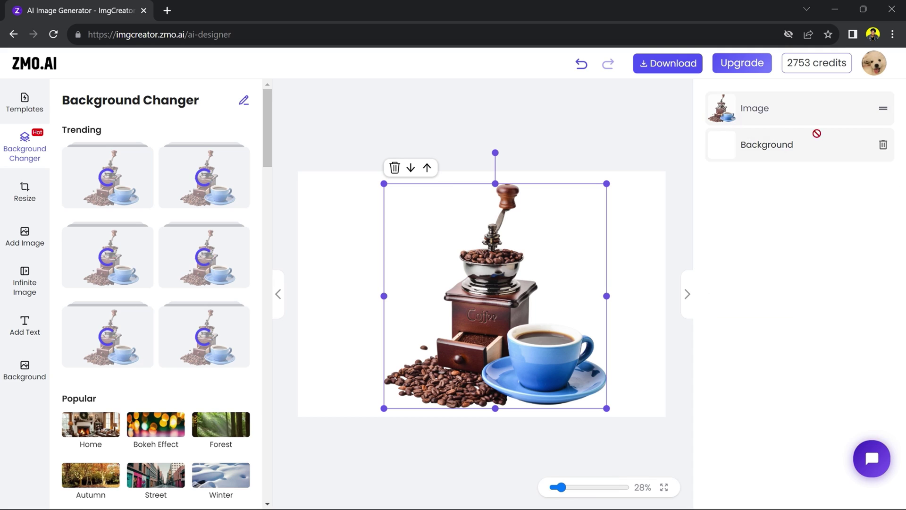
left_click(882, 145)
left_click(467, 280)
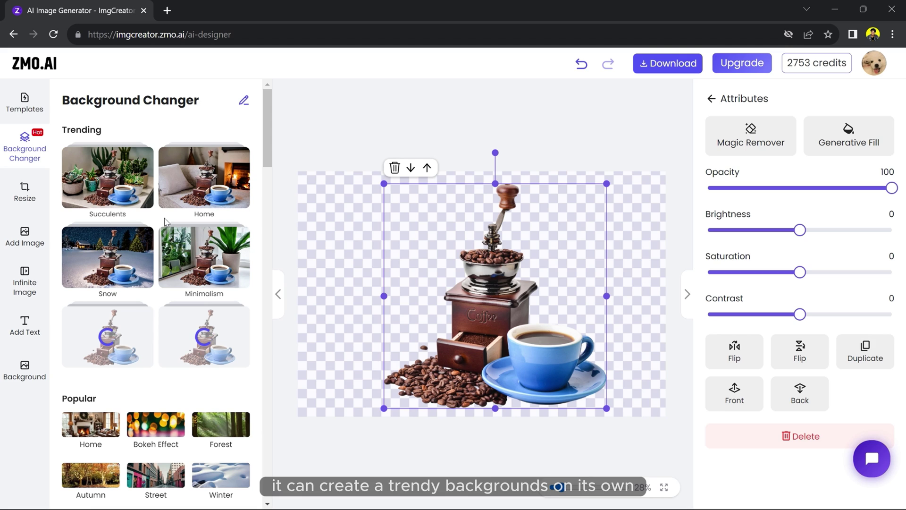
Generate Stump backgrounds, apply the fourth variation, then undo it.
scroll(181, 250, "down", 10)
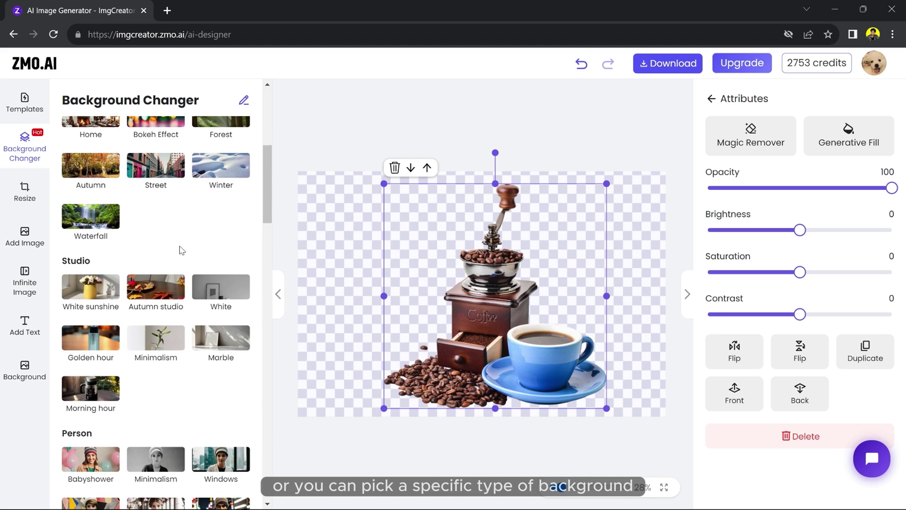
scroll(180, 250, "down", 7)
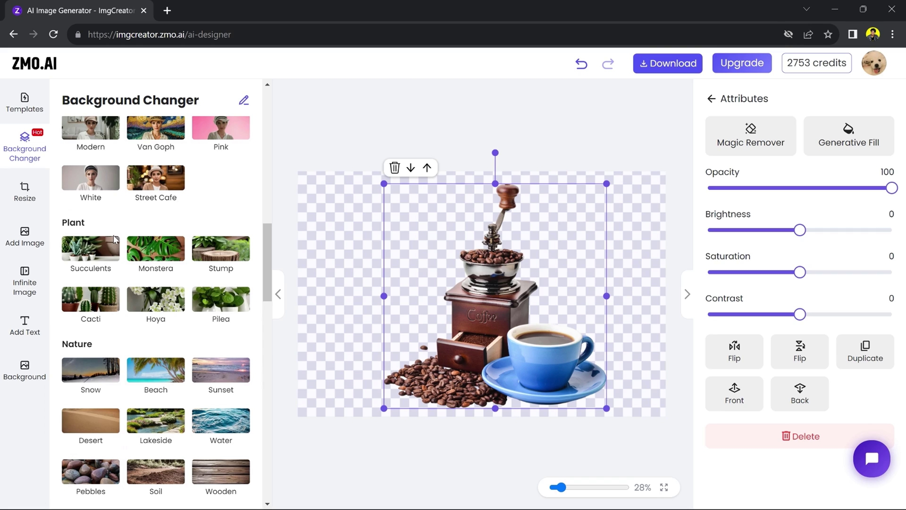
left_click(219, 254)
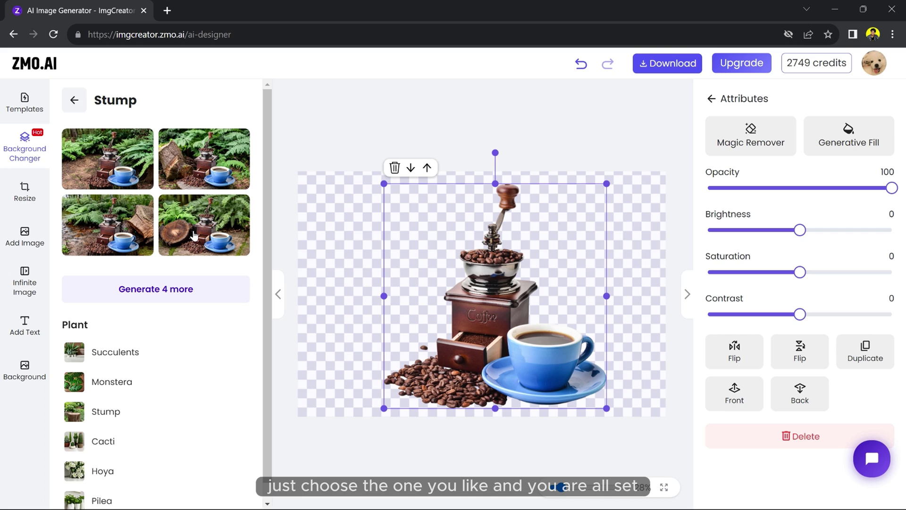
left_click(217, 228)
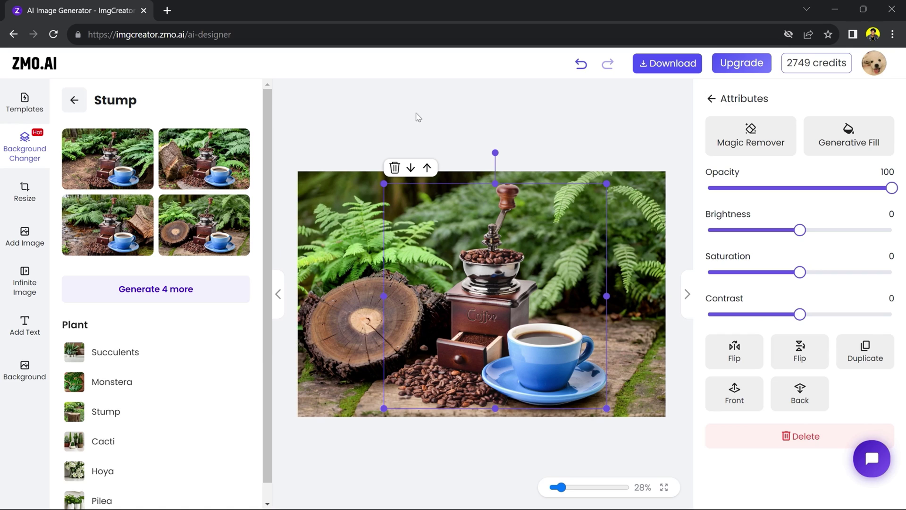
left_click(430, 114)
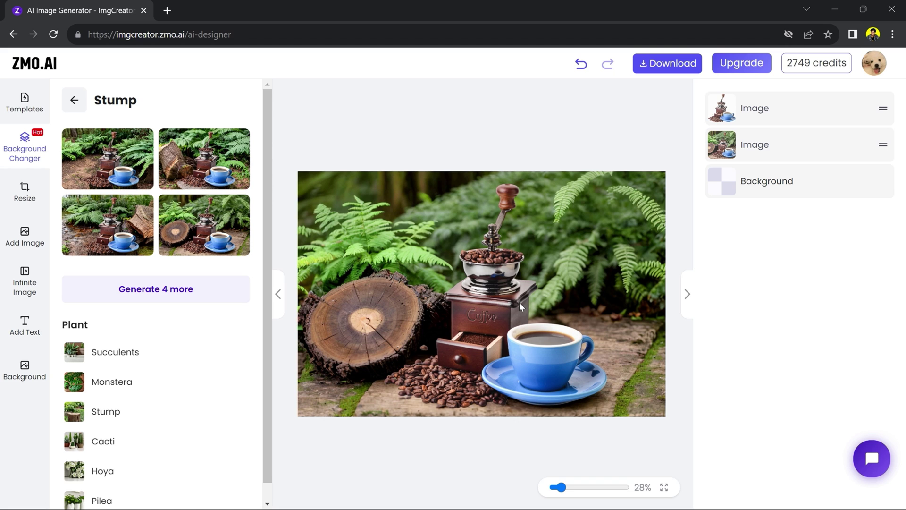
left_click(581, 66)
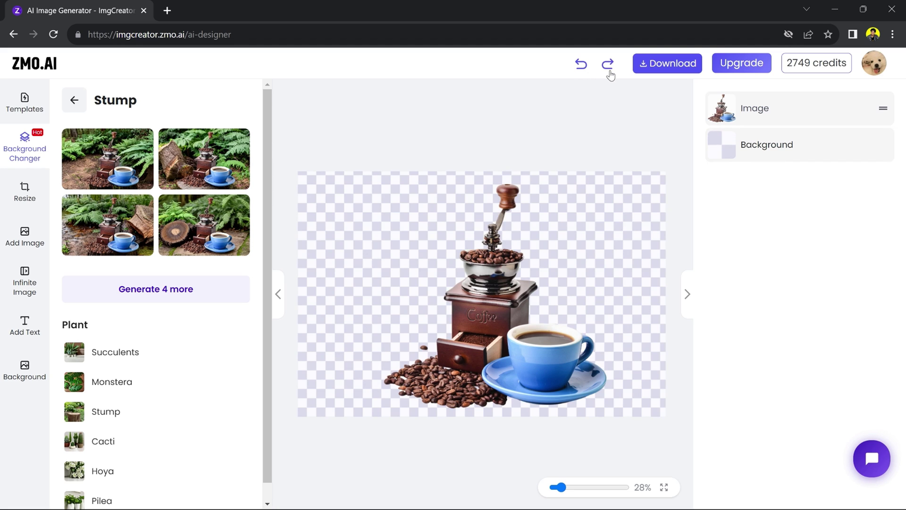
Redo the Stump background, then upload the man-on-stool photo in a new editor.
left_click(607, 66)
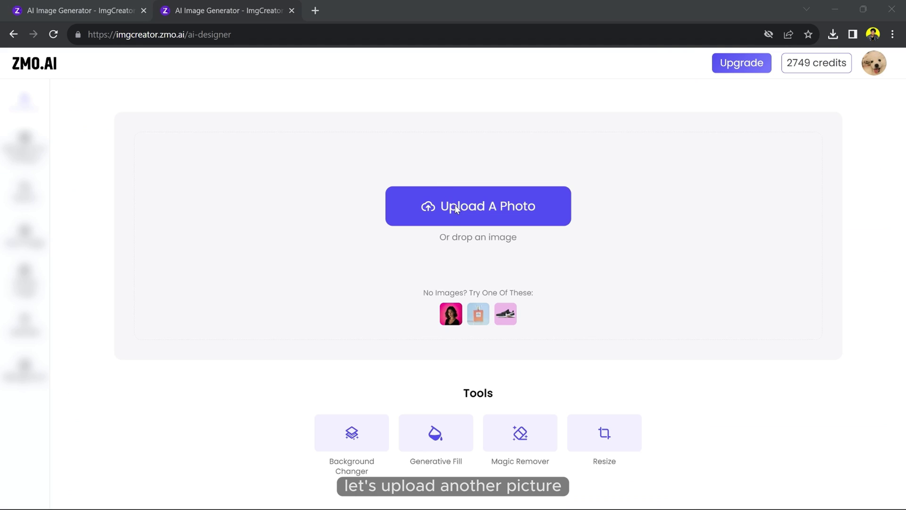
left_click(455, 209)
left_click(511, 149)
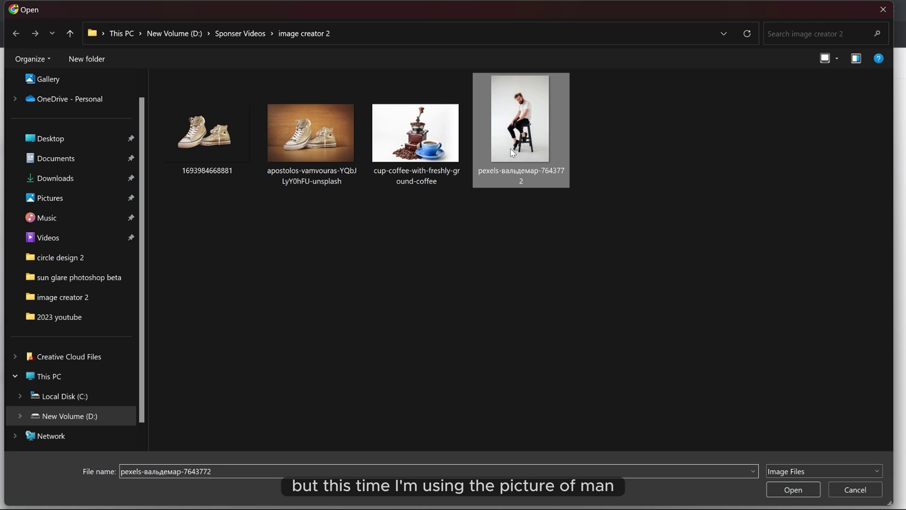
left_click(792, 491)
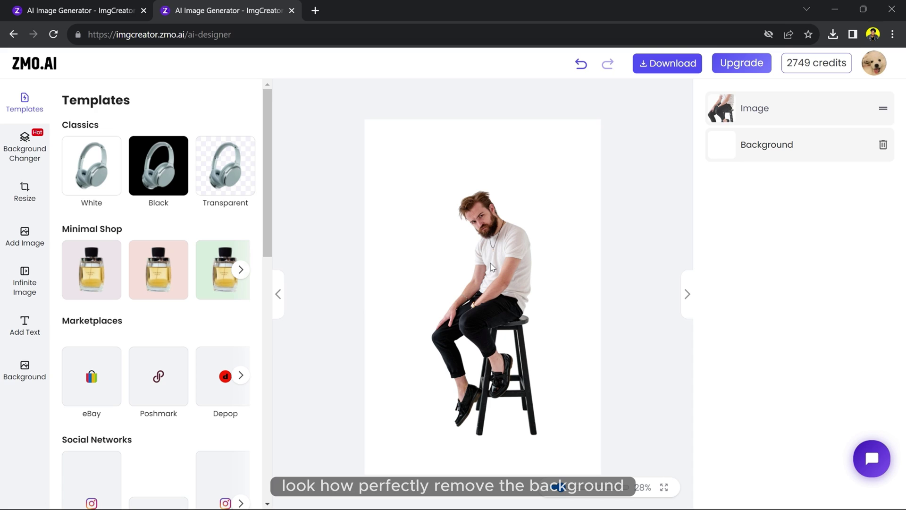
Delete the man photo's white Background layer, leaving him on transparency.
left_click(485, 290)
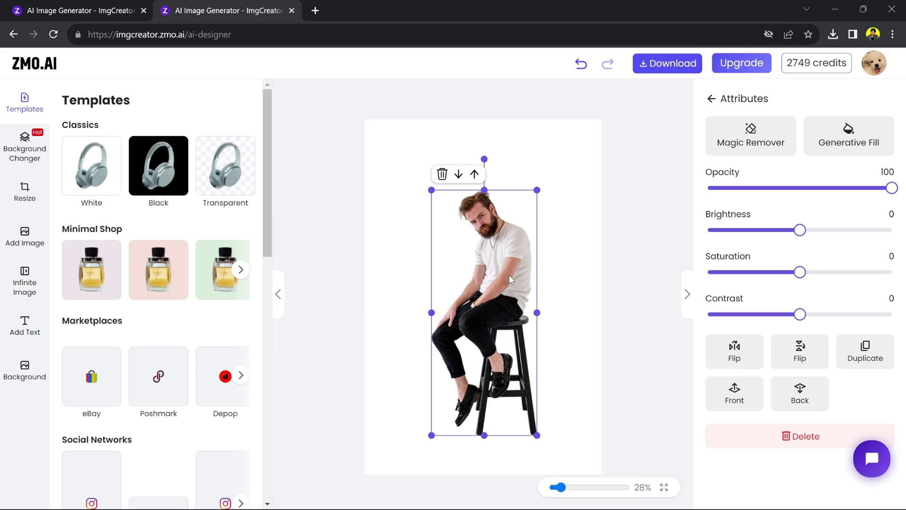
left_click(715, 99)
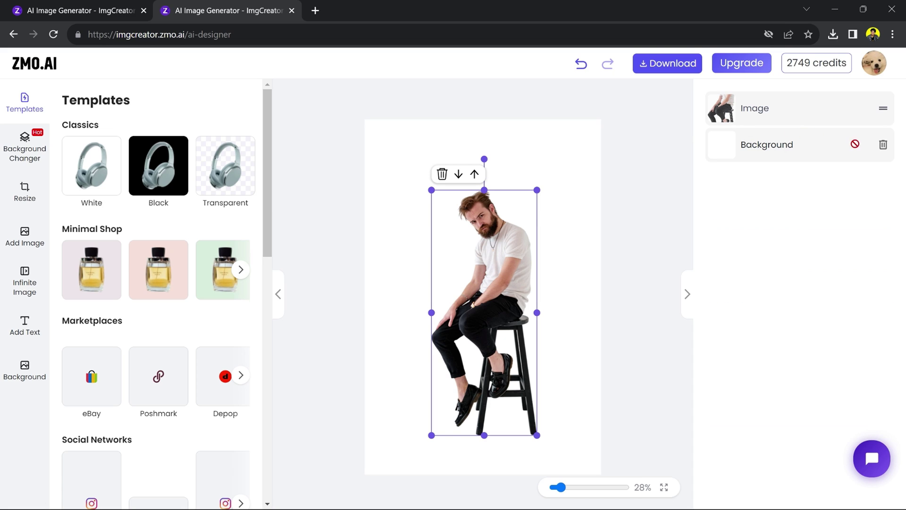
left_click(883, 146)
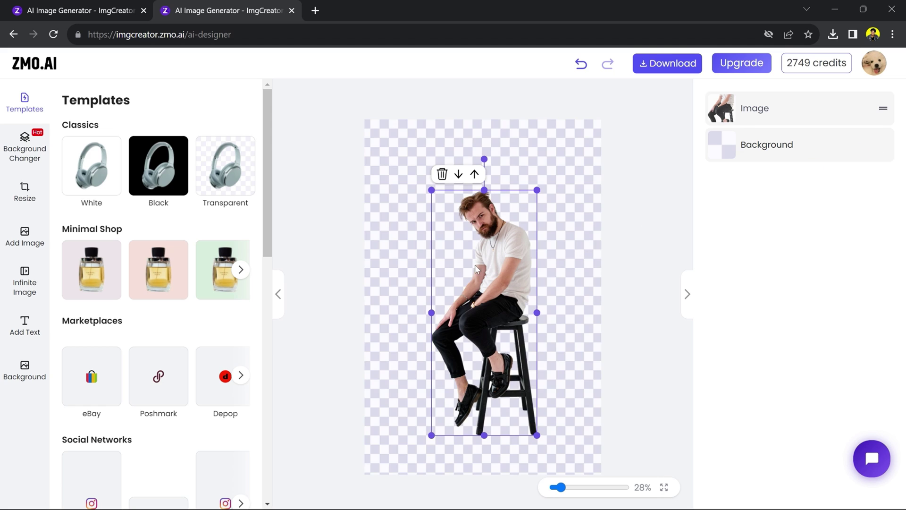
left_click(495, 255)
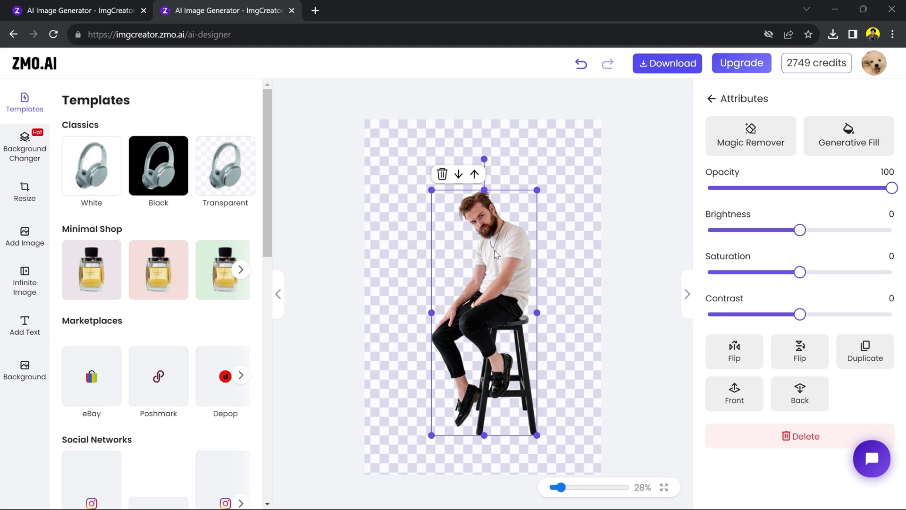
left_click(24, 151)
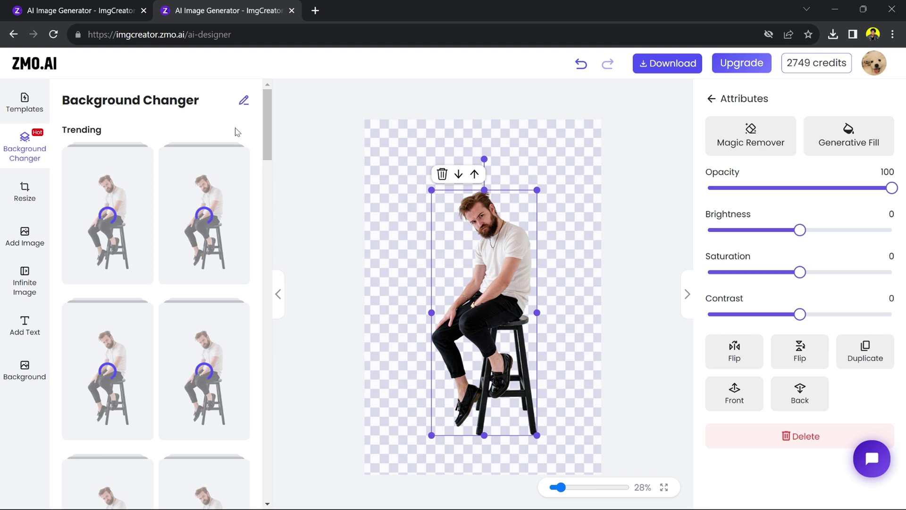
Apply a Home fireplace-room background variation to the seated man and select it.
scroll(165, 336, "down", 3)
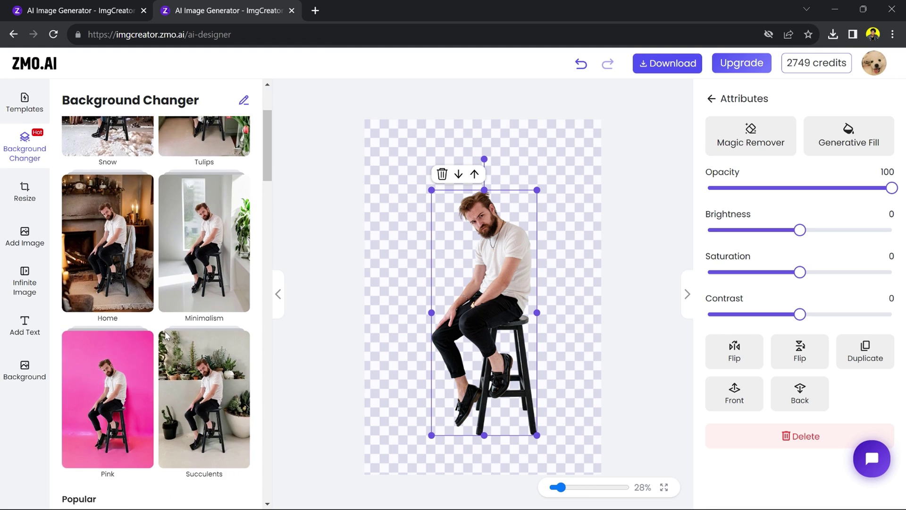
left_click(134, 257)
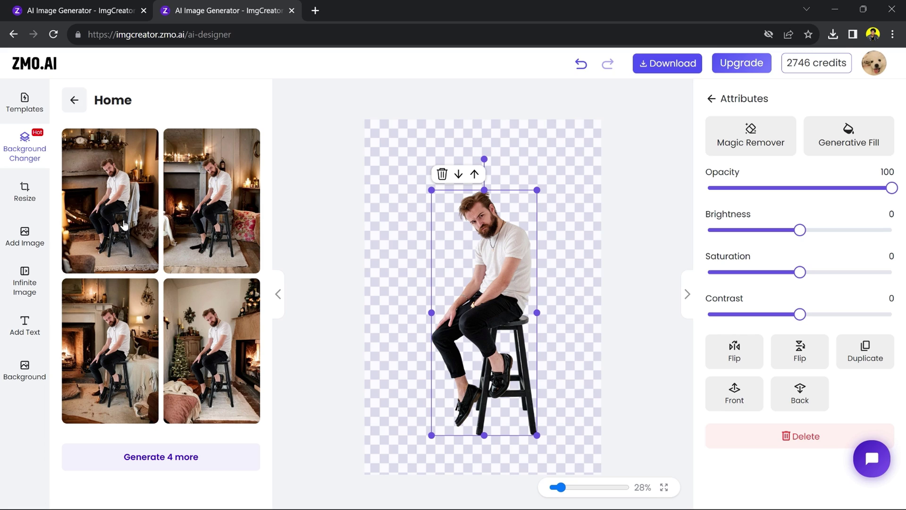
left_click(195, 337)
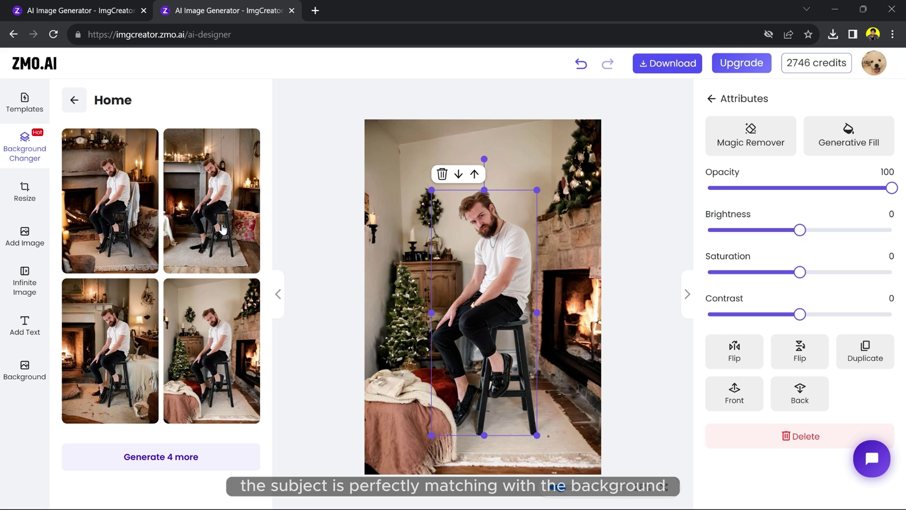
left_click(562, 182)
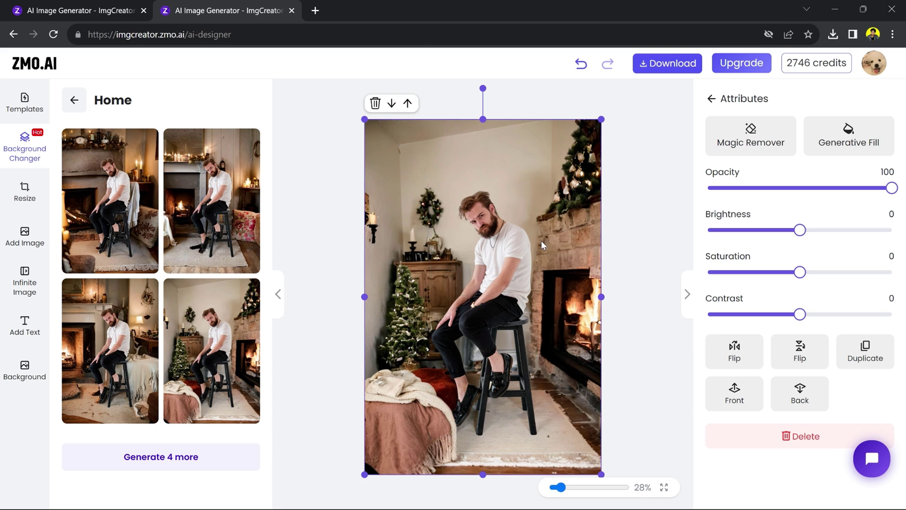
Close the man's editor tab and upload the pexels-brett-jordan wine bottle photo as a cutout.
key("ctrl+w")
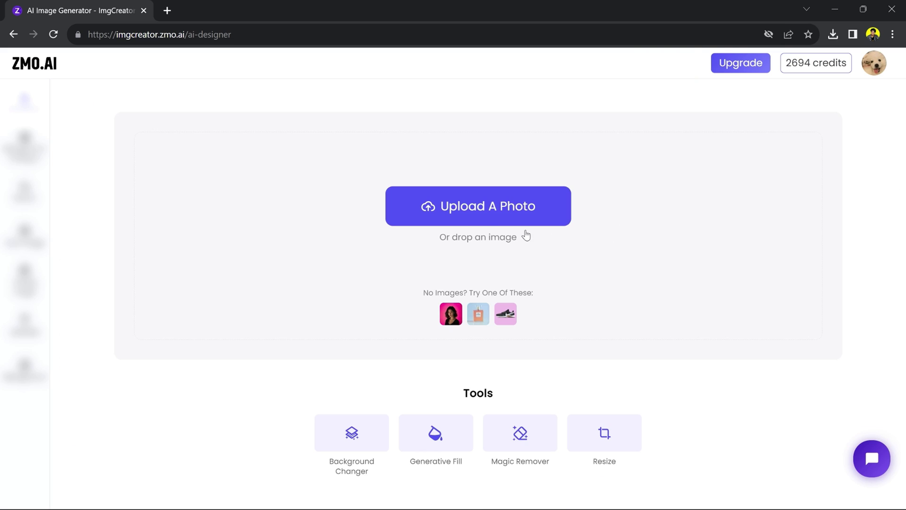
left_click(480, 218)
left_click(449, 234)
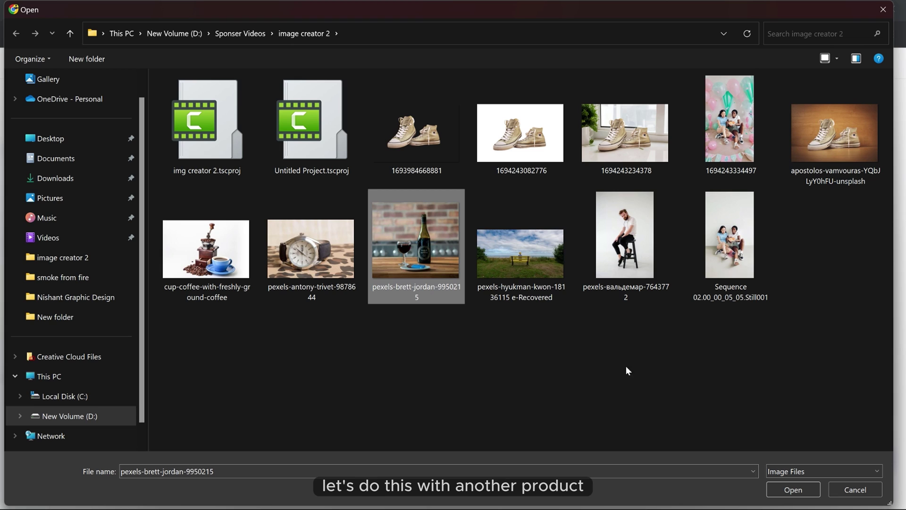
left_click(792, 486)
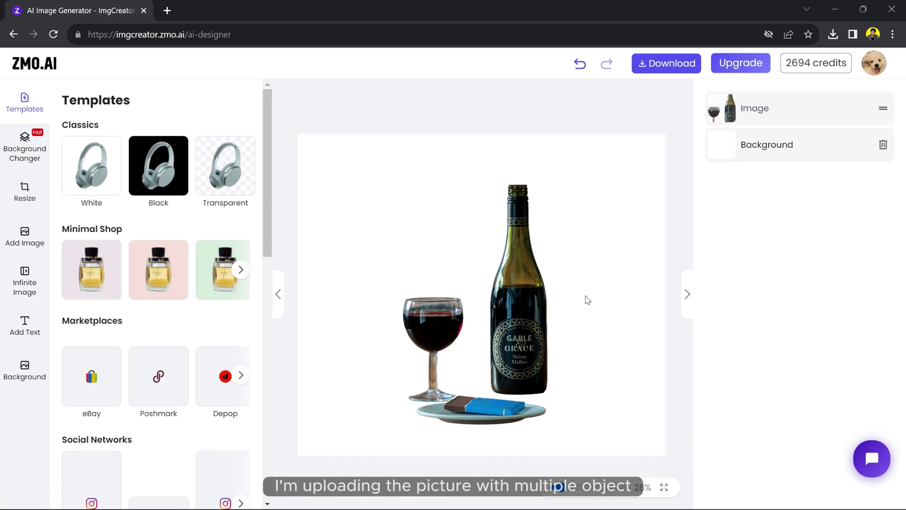
left_click(511, 310)
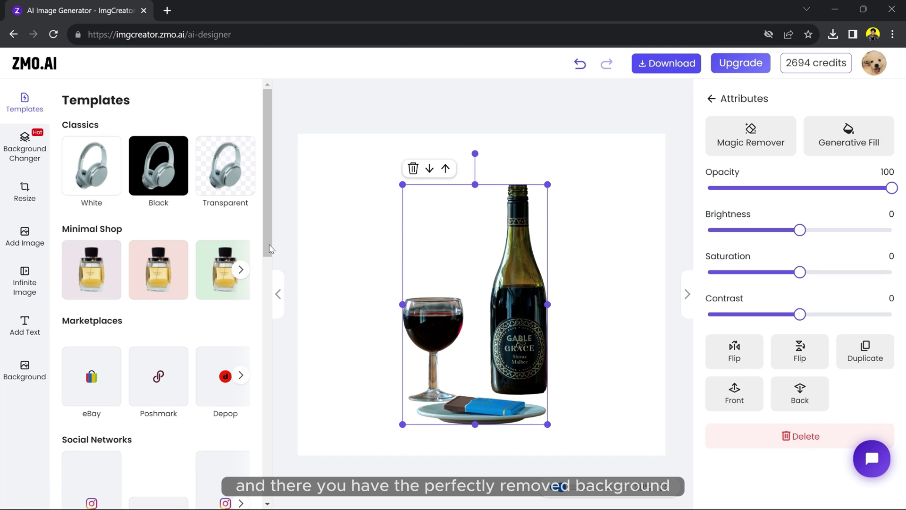
left_click(38, 163)
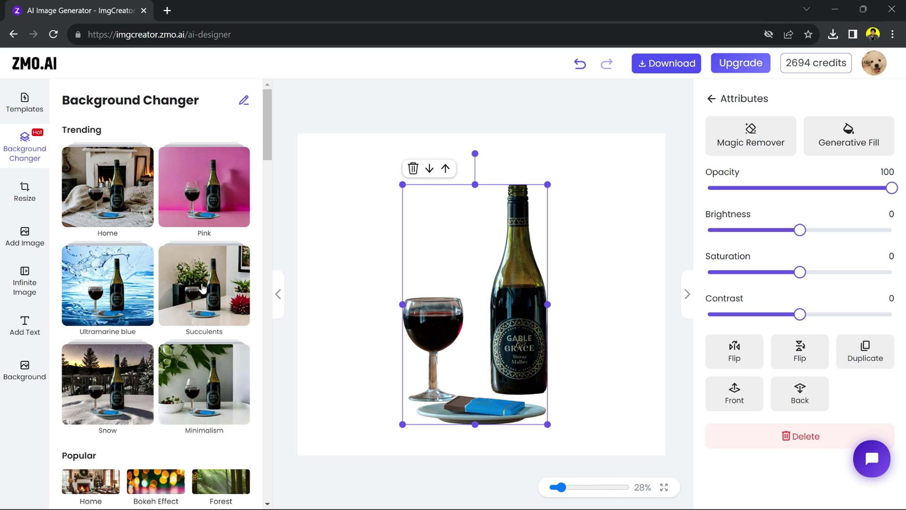
Generate Minimalism plant-and-table backgrounds for the wine and apply the first variant.
left_click(213, 378)
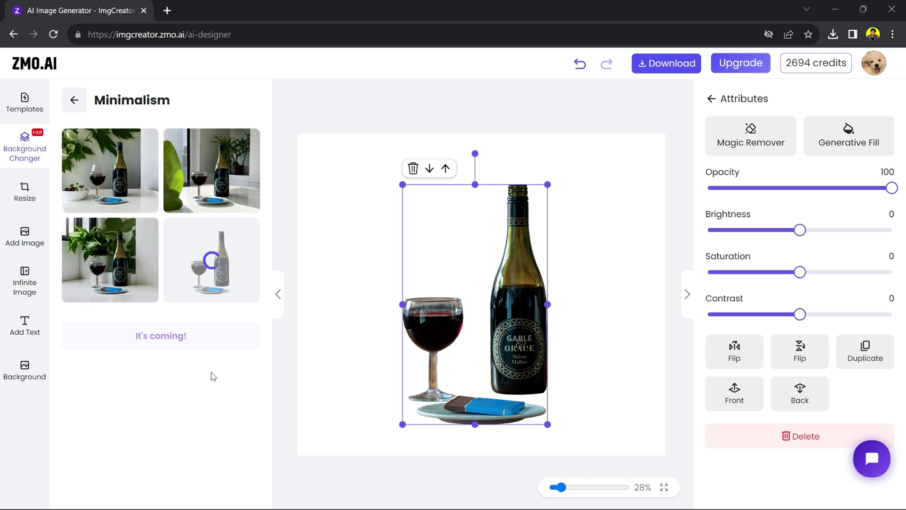
left_click(125, 191)
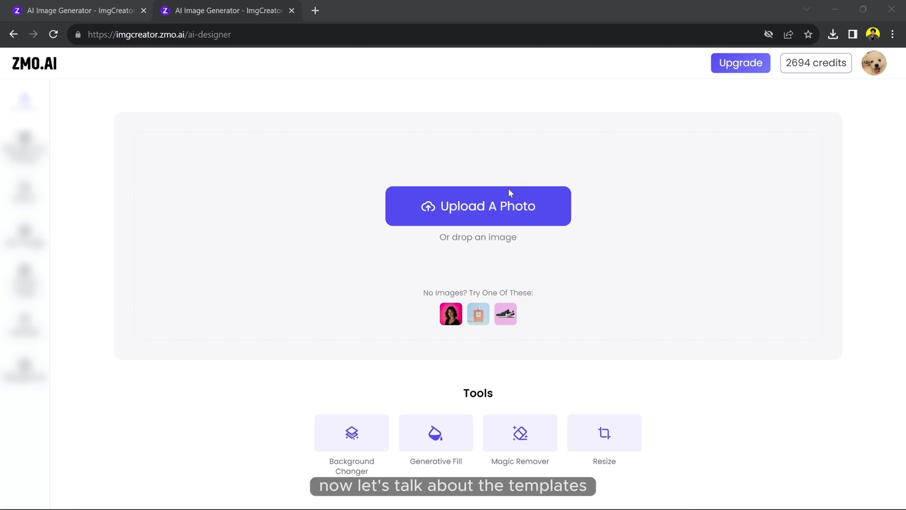
Upload the pexels-antony-trivet-9878644 wristwatch photo and select its cutout.
left_click(508, 189)
left_click(330, 242)
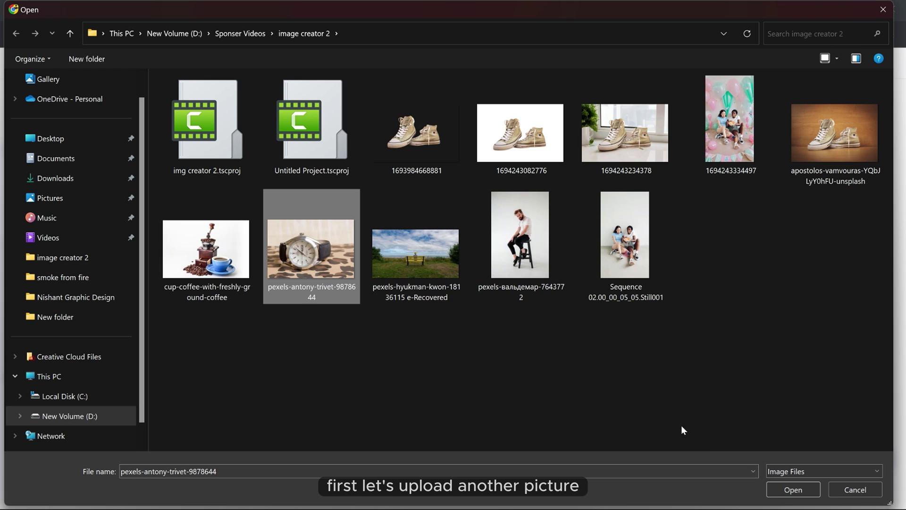
left_click(775, 489)
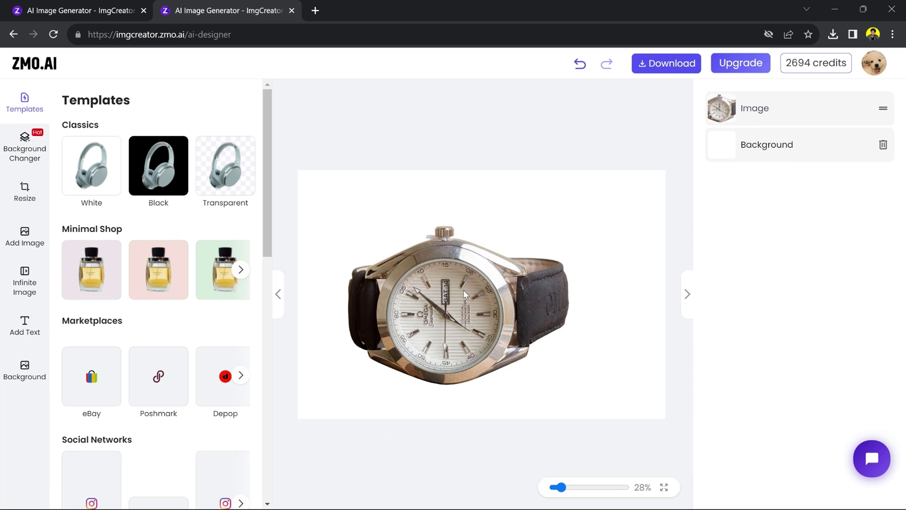
left_click(463, 274)
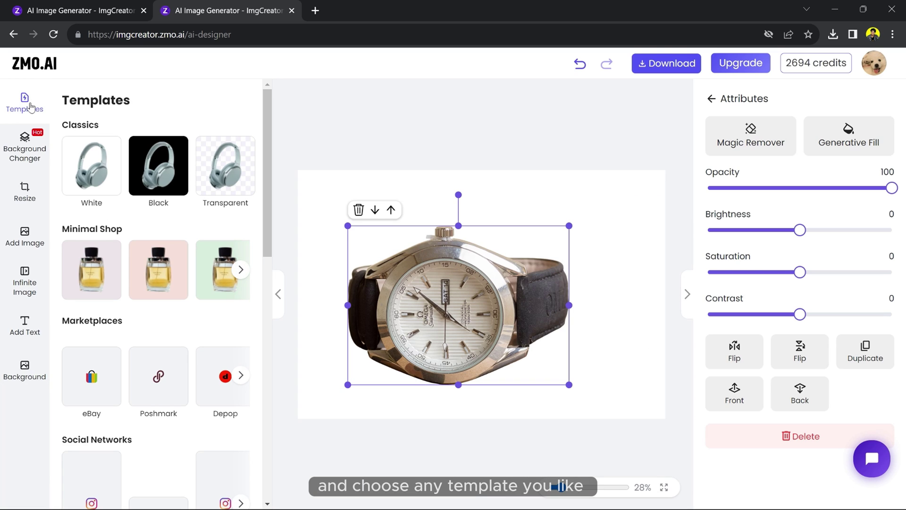
scroll(146, 302, "down", 5)
scroll(153, 288, "down", 5)
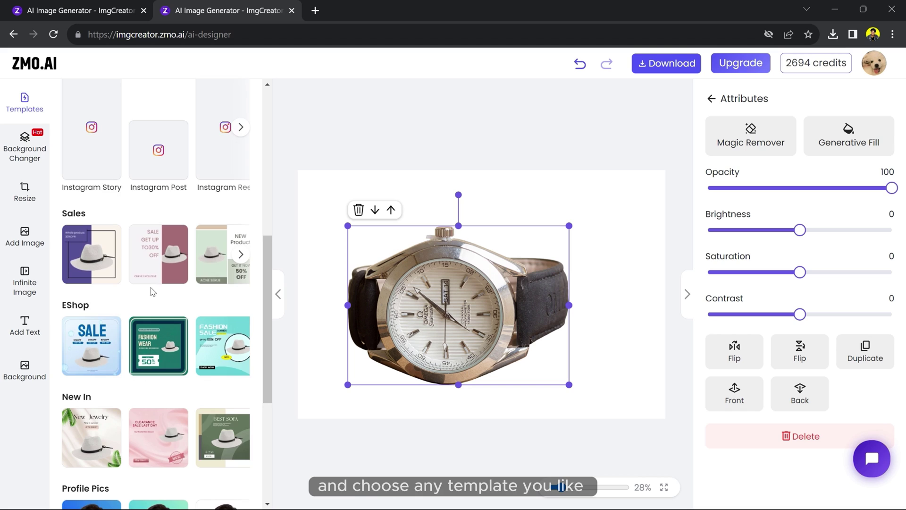
Apply the New Jewelry template and change its headline to 'New Watch'.
left_click(109, 326)
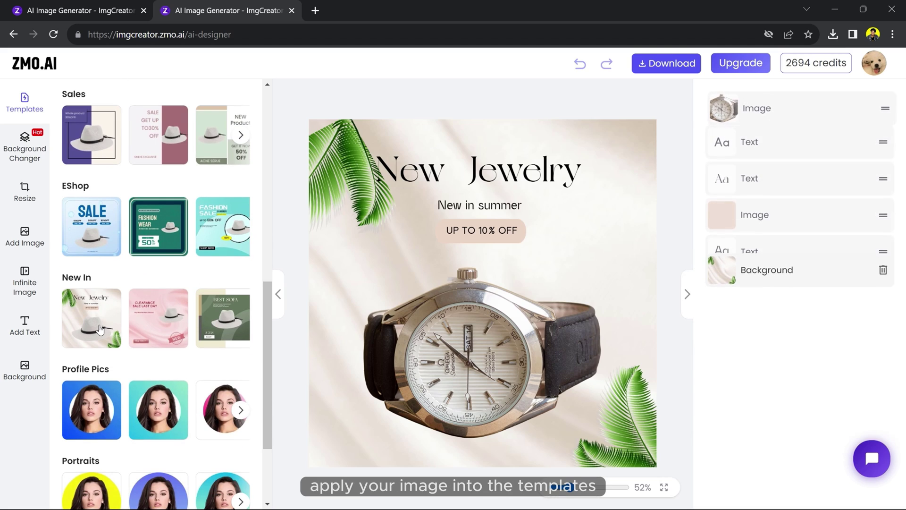
left_click(504, 177)
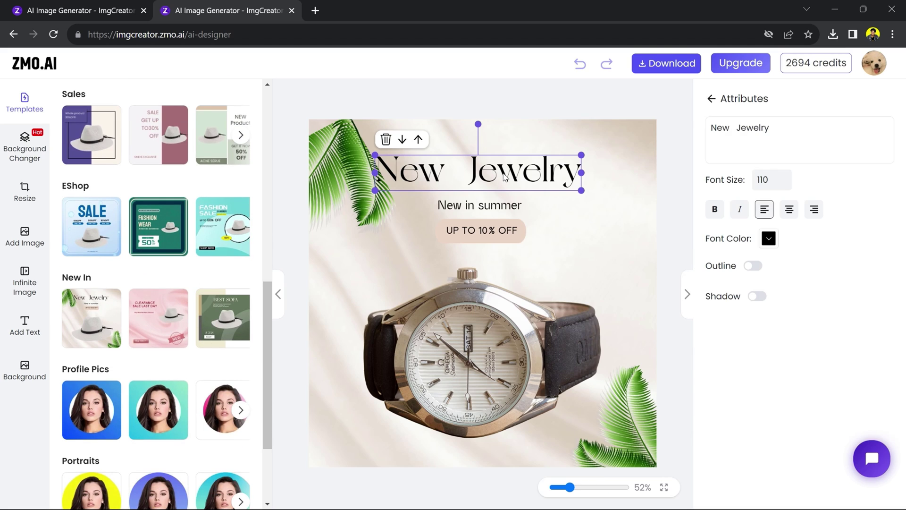
double_click(752, 127)
type("Watch")
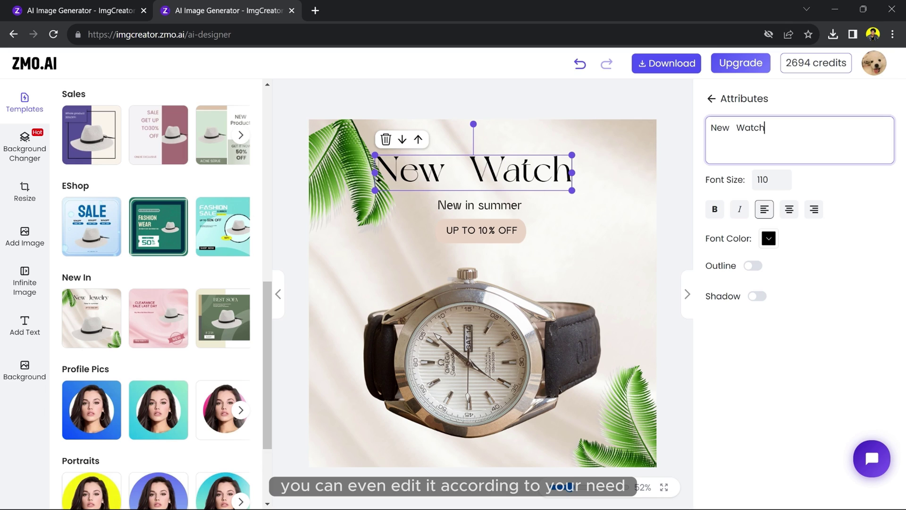
key("Return")
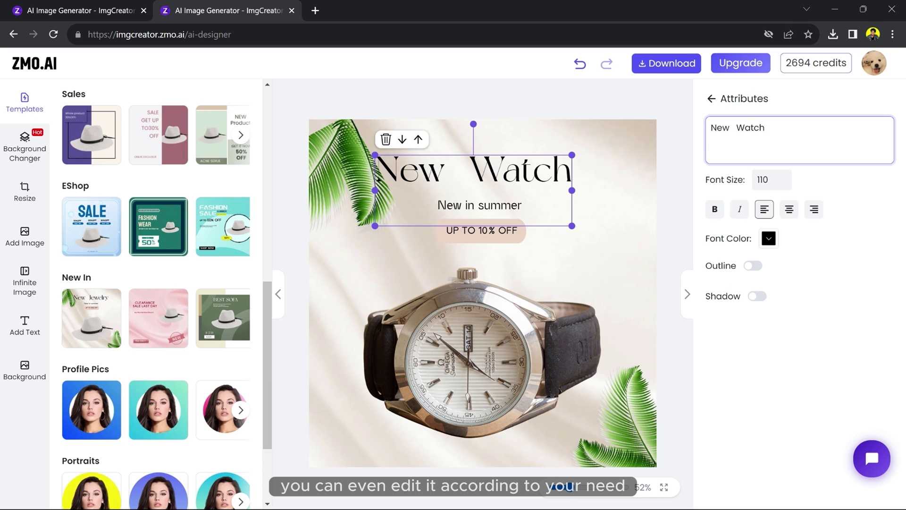
key("BackSpace")
Centre the 'New Watch' headline above 'New in summer' and deselect to view the poster.
left_click_drag(498, 180, 513, 179)
left_click(481, 207)
left_click(486, 231)
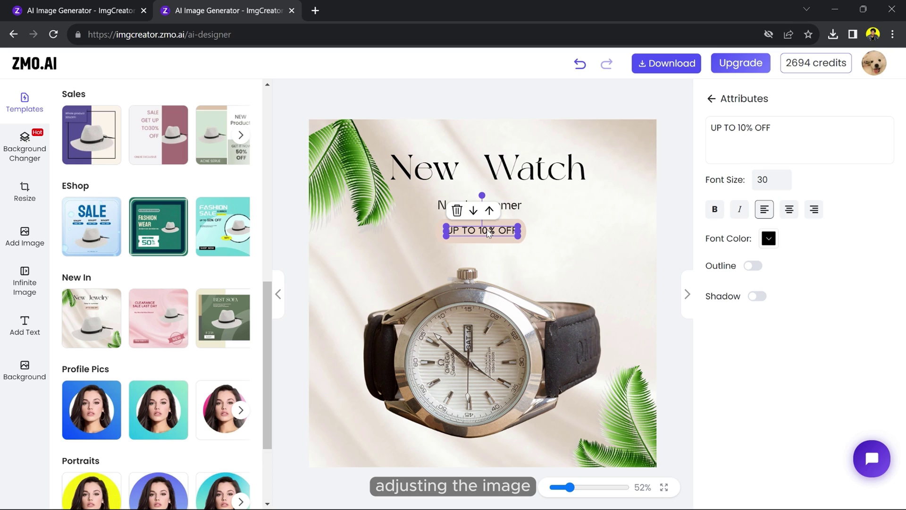
left_click(582, 207)
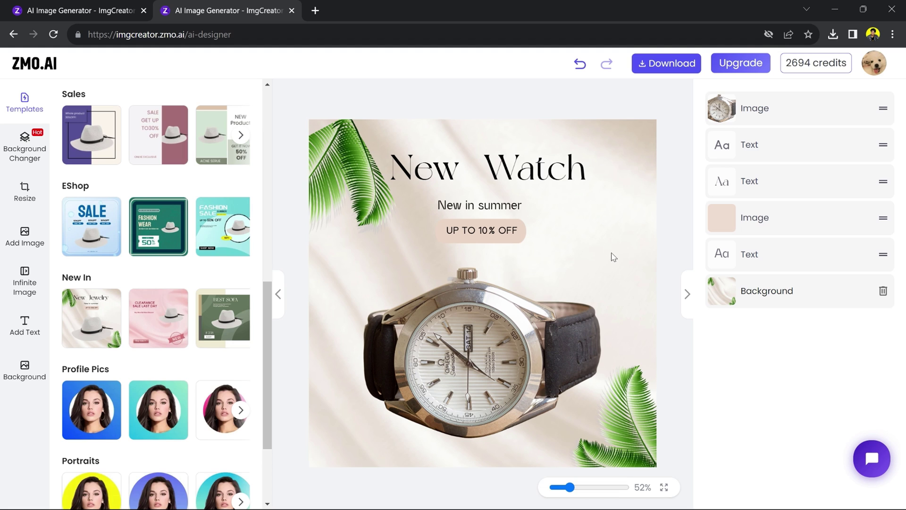
Preview the watch in the SALE, BEST SOFA and CLEARANCE SALE templates.
scroll(220, 289, "up", 3)
left_click(89, 338)
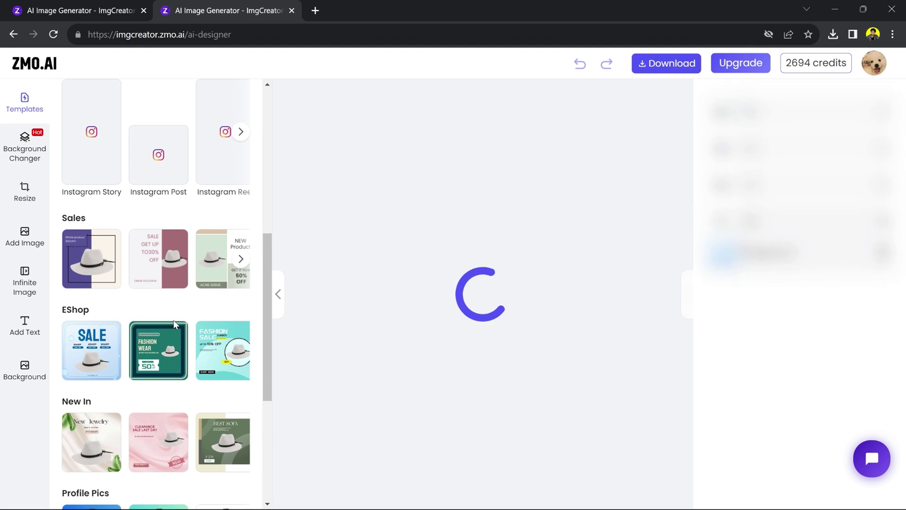
scroll(141, 331, "down", 1)
left_click(219, 374)
scroll(218, 373, "down", 3)
left_click(158, 254)
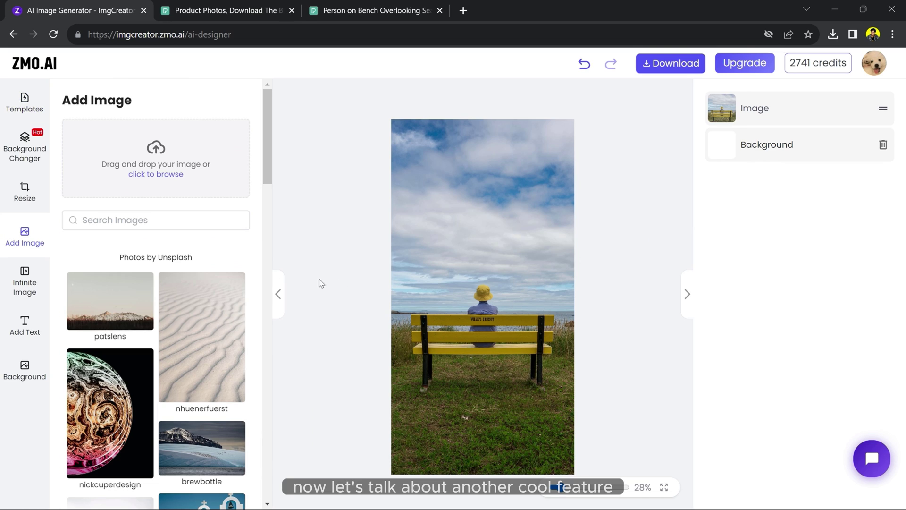
Select the yellow-bench seaside photo on the canvas.
scroll(175, 277, "down", 6)
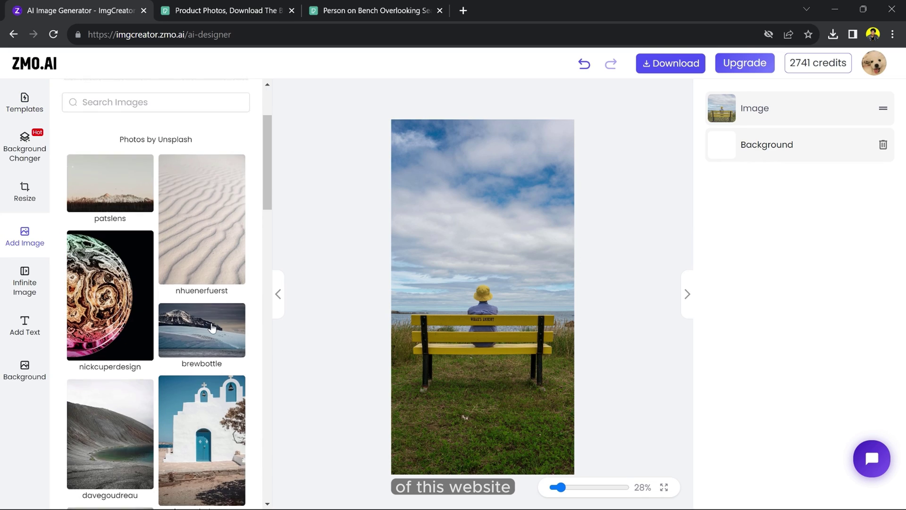
scroll(210, 331, "up", 6)
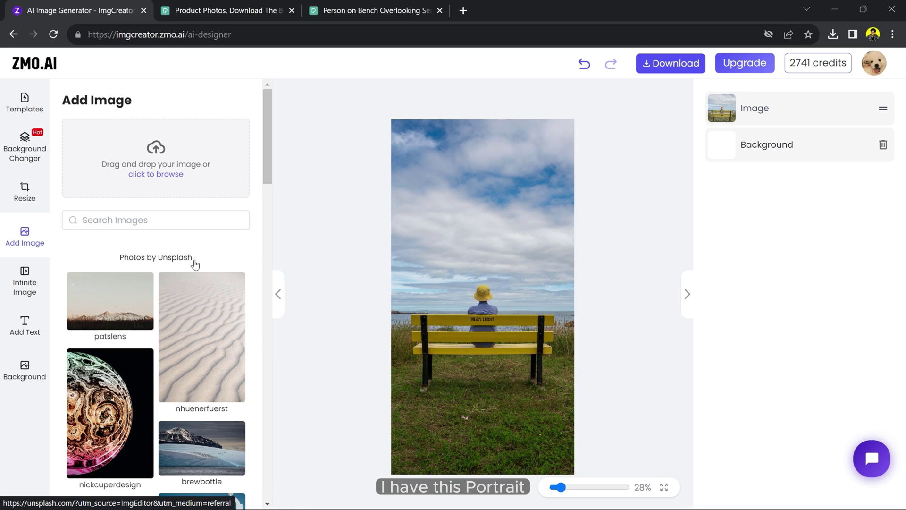
left_click(501, 277)
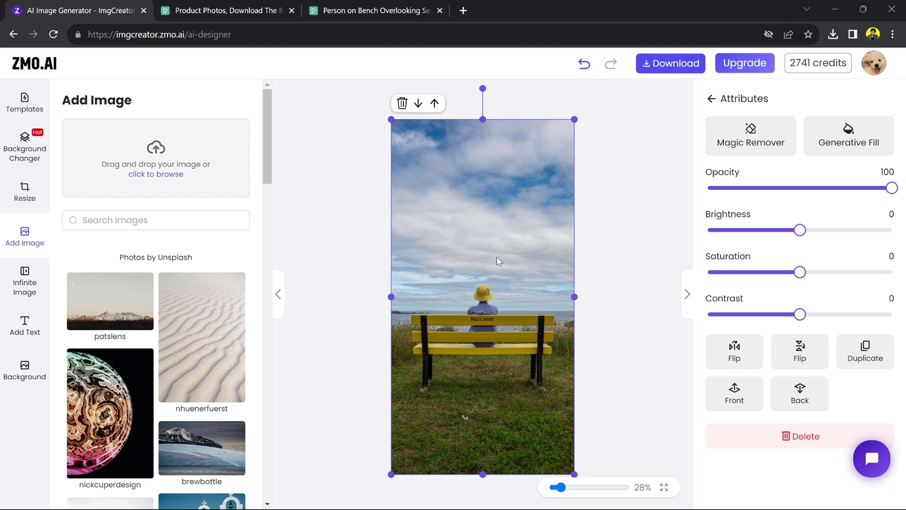
Resize the canvas to 1920×1080 landscape.
left_click(19, 192)
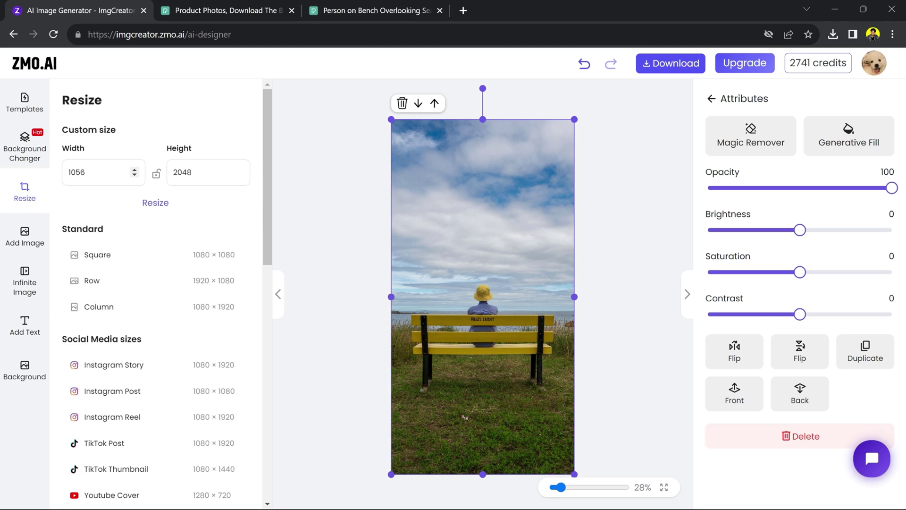
double_click(78, 173)
type("19")
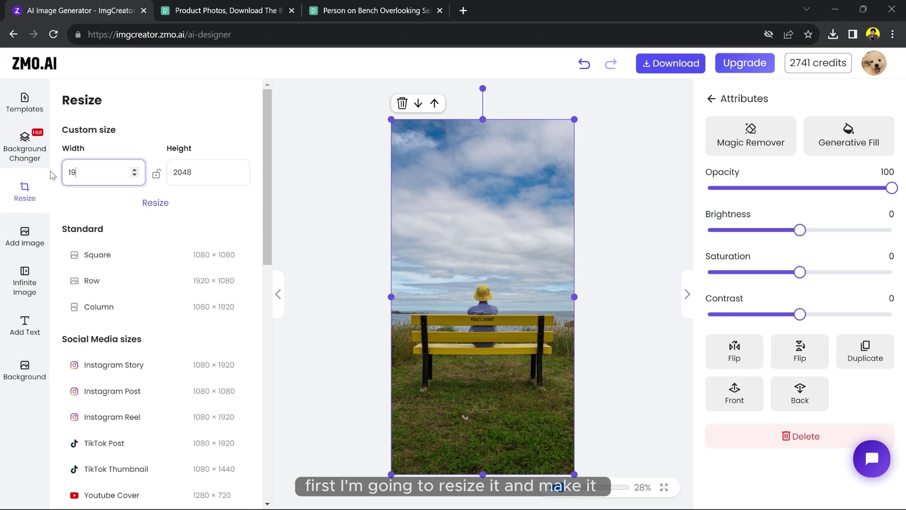
key("Tab")
type("1")
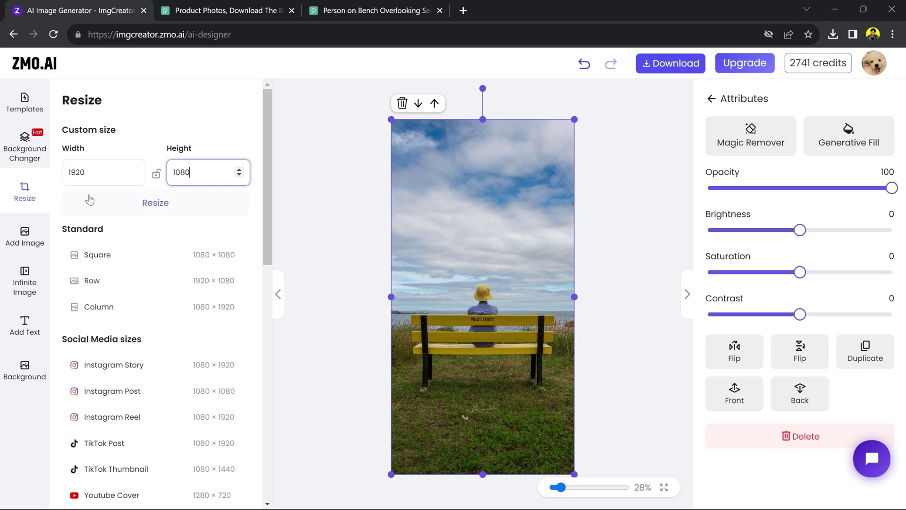
left_click(162, 209)
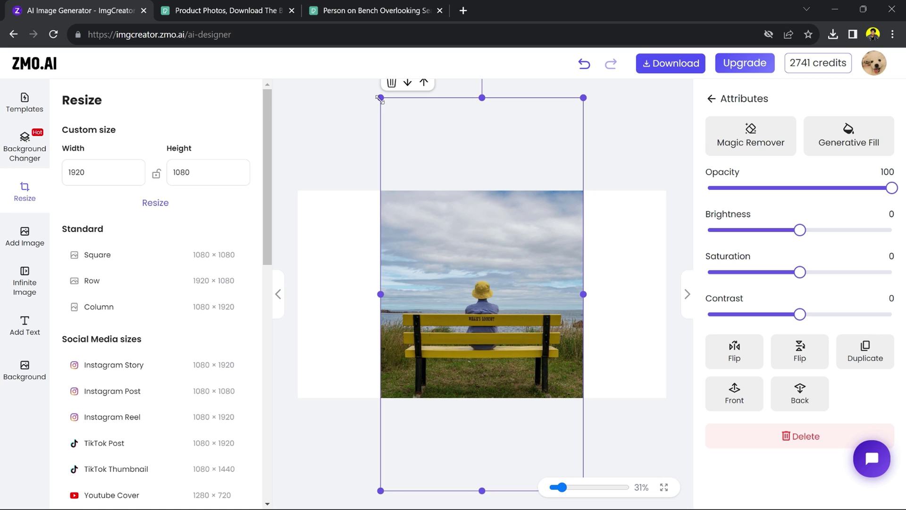
Scale the bench photo to full canvas height, centre it, and bring up Infinite Image.
left_click_drag(381, 98, 459, 255)
left_click_drag(507, 306, 469, 242)
left_click_drag(542, 426, 531, 400)
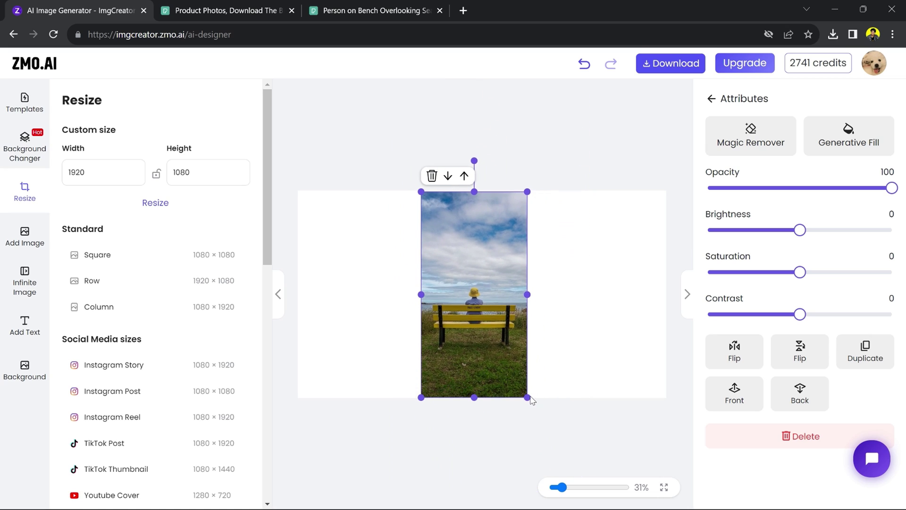
left_click_drag(500, 330, 502, 330)
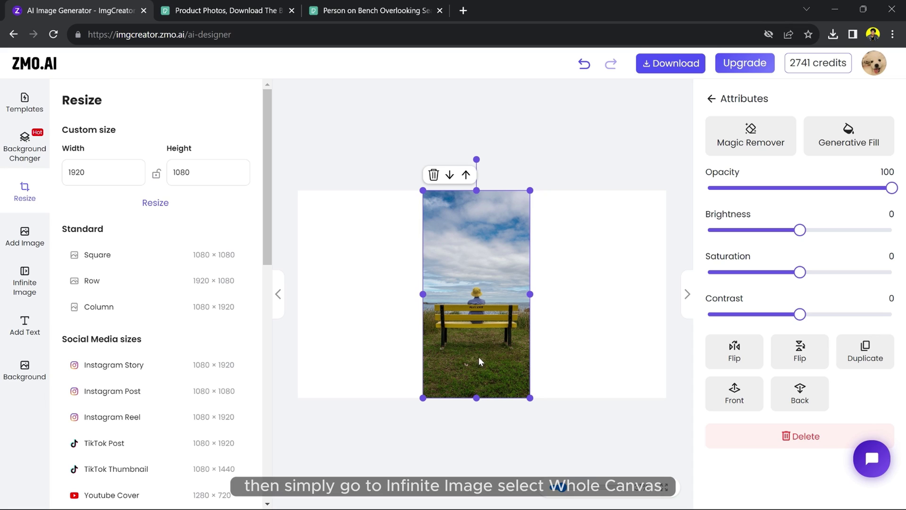
left_click(31, 287)
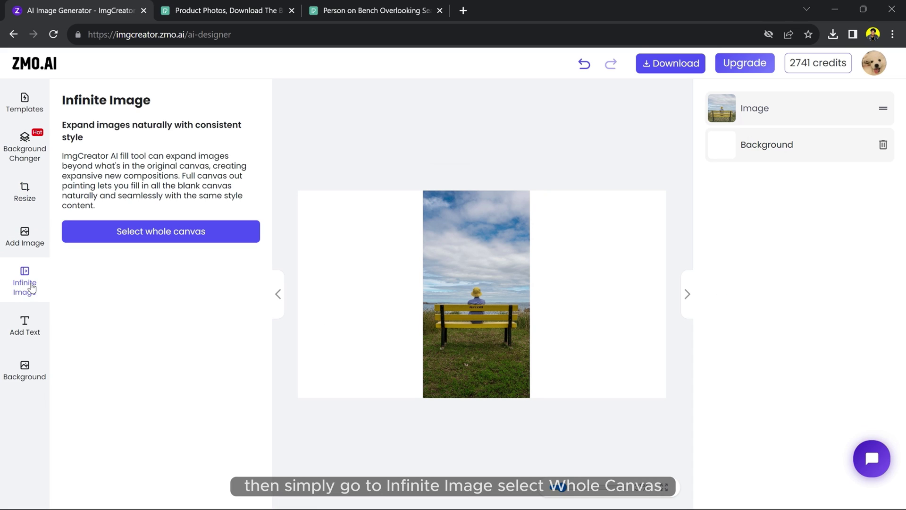
Expand the bench photo over the whole canvas with Infinite Image, accepting the second variant.
left_click(158, 239)
left_click(297, 427)
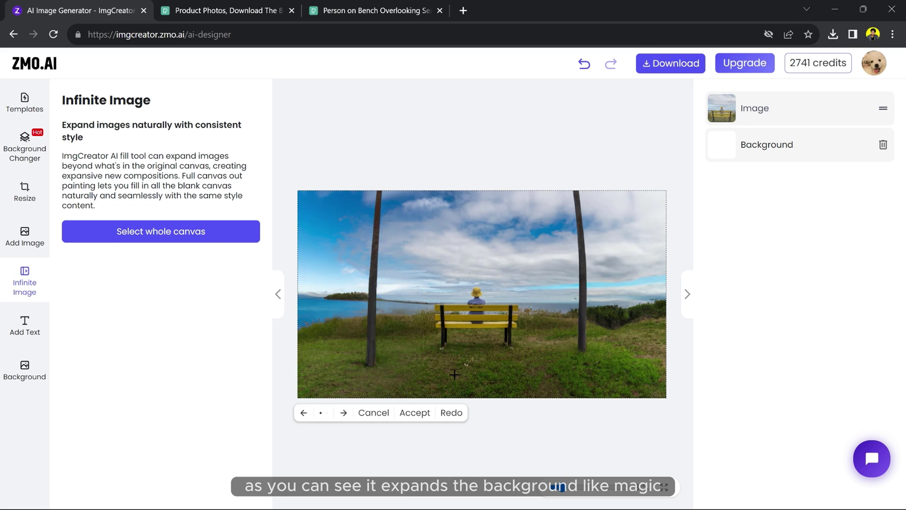
left_click(344, 414)
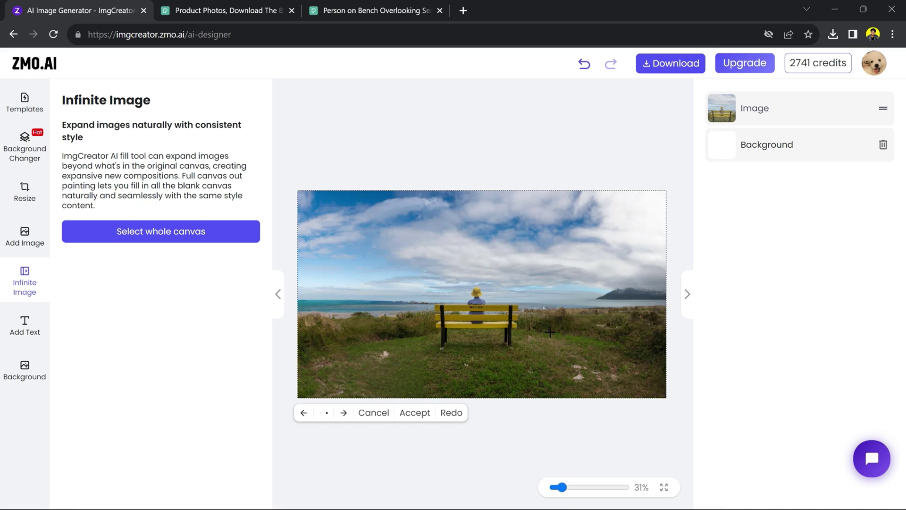
left_click(426, 413)
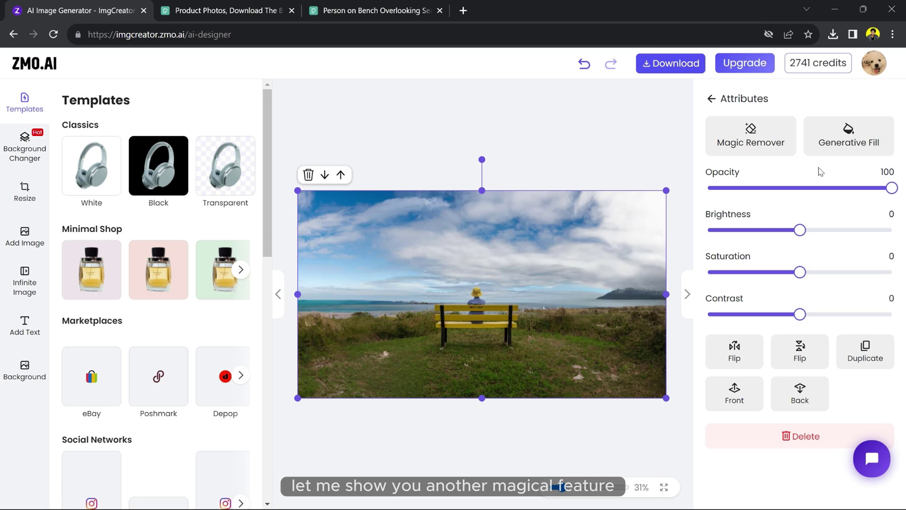
Mask both edges of the scene, generative-fill them with 'trees', and accept the first variant.
left_click(844, 147)
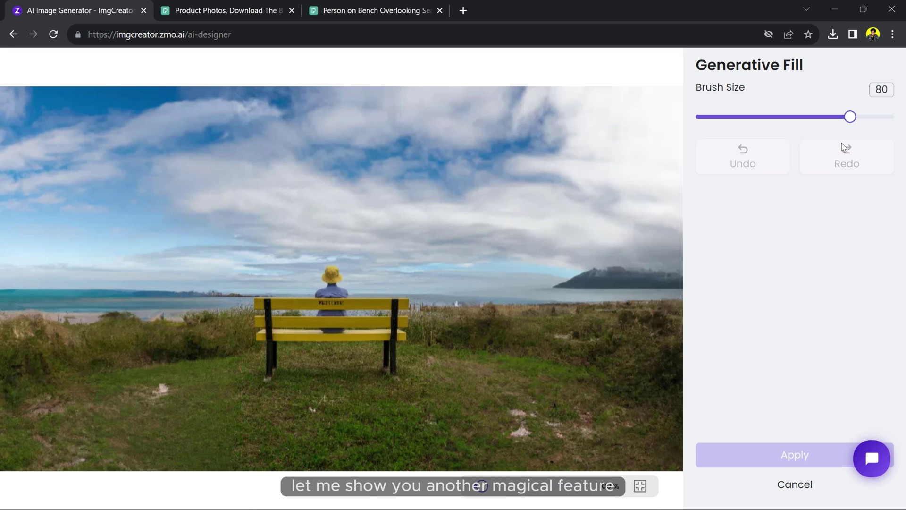
scroll(488, 488, "down", 2)
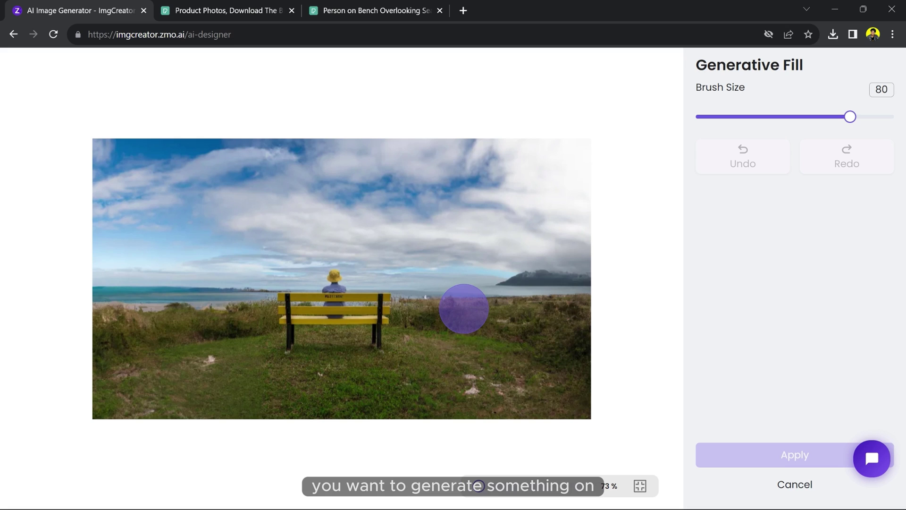
mouse_move(568, 344)
left_mouse_down()
mouse_move(551, 329)
mouse_move(555, 198)
mouse_move(576, 278)
mouse_move(521, 291)
mouse_move(543, 213)
mouse_move(544, 346)
left_mouse_up()
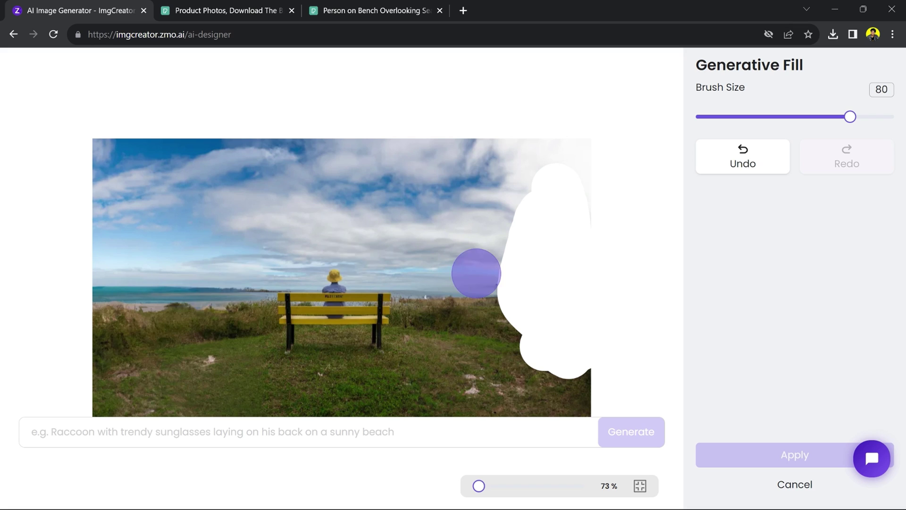
mouse_move(112, 372)
left_mouse_down()
mouse_move(117, 239)
mouse_move(140, 375)
mouse_move(152, 267)
mouse_move(149, 228)
mouse_move(115, 229)
mouse_move(128, 226)
mouse_move(123, 212)
mouse_move(149, 210)
mouse_move(100, 215)
mouse_move(165, 217)
left_mouse_up()
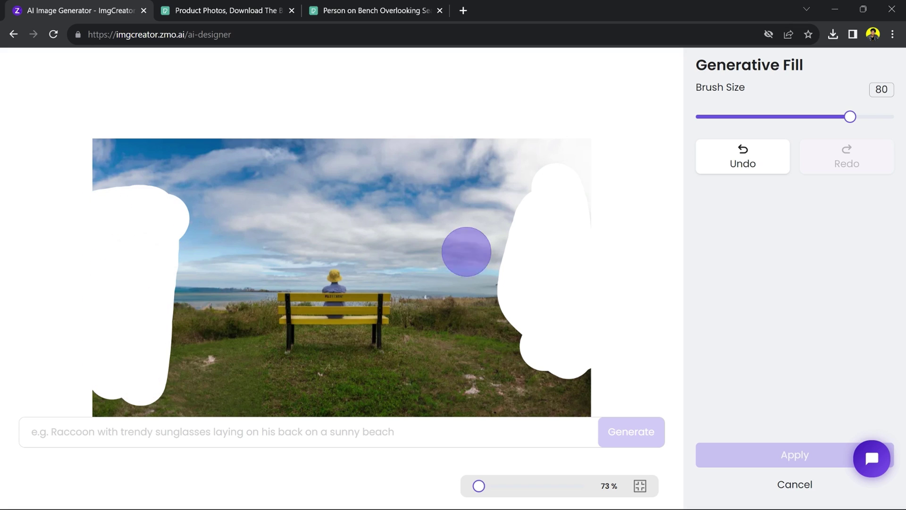
mouse_move(523, 226)
left_mouse_down()
mouse_move(551, 195)
mouse_move(521, 215)
mouse_move(521, 241)
left_mouse_up()
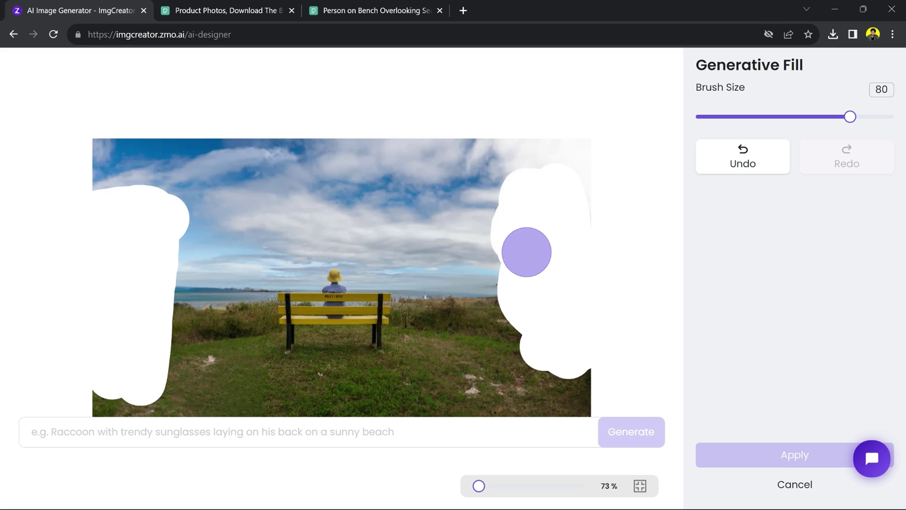
type("tre")
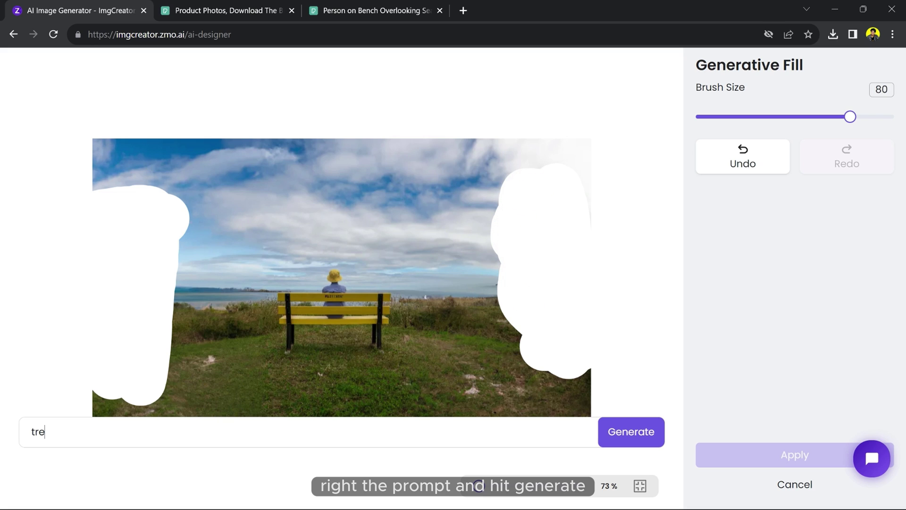
type("es")
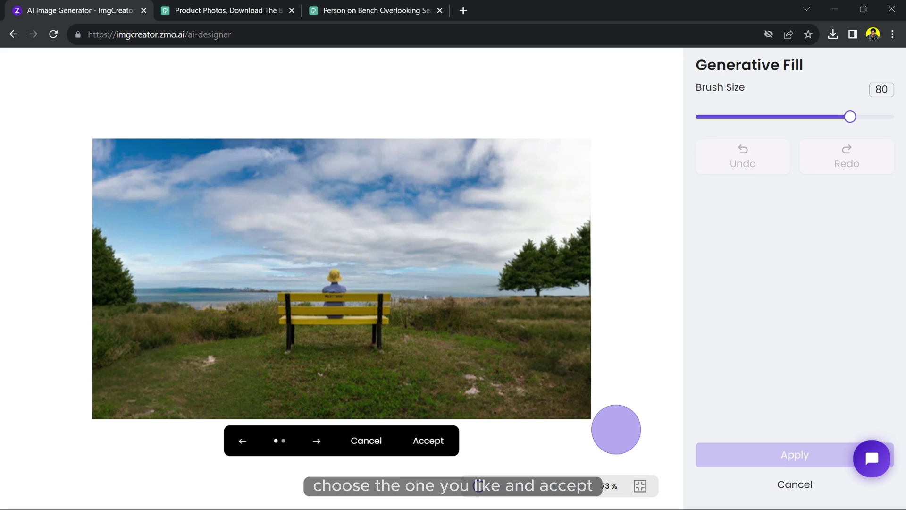
left_click(317, 441)
left_click(242, 440)
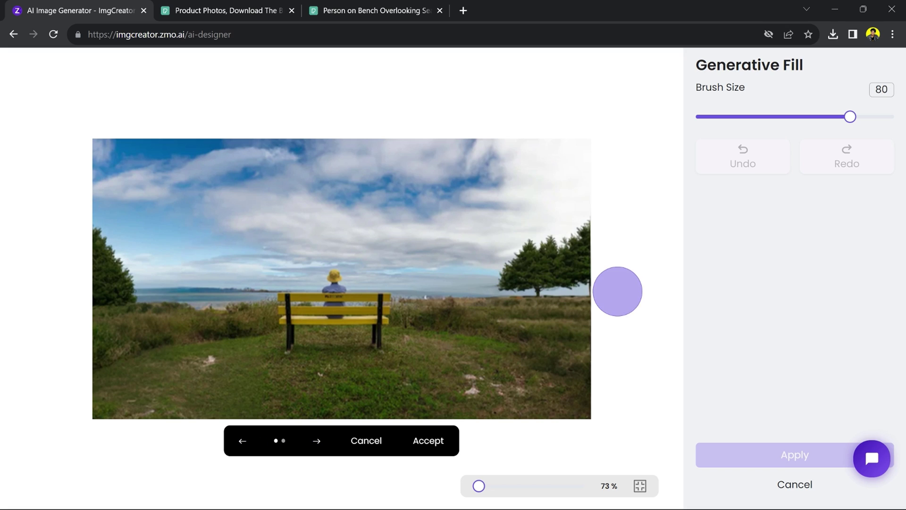
left_click(421, 448)
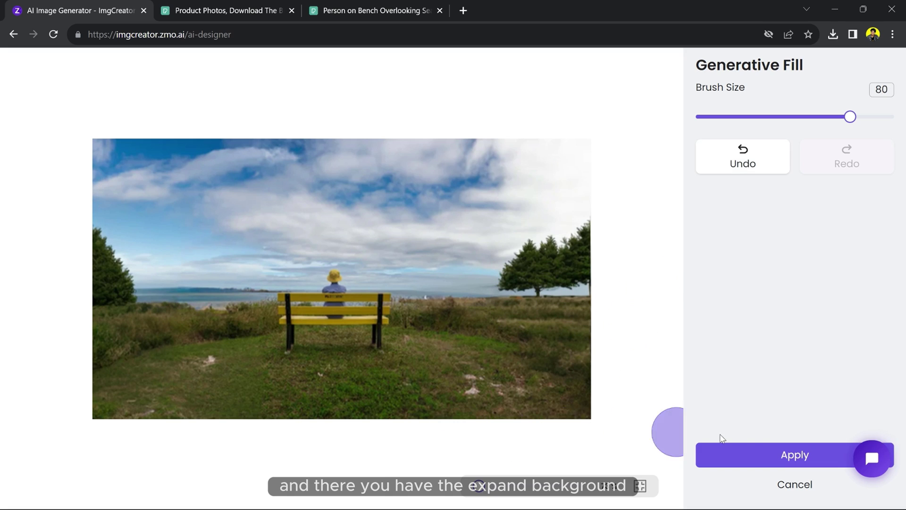
Brush over the two balloons with Magic Remover, then bring up the Add Text options.
left_click(711, 98)
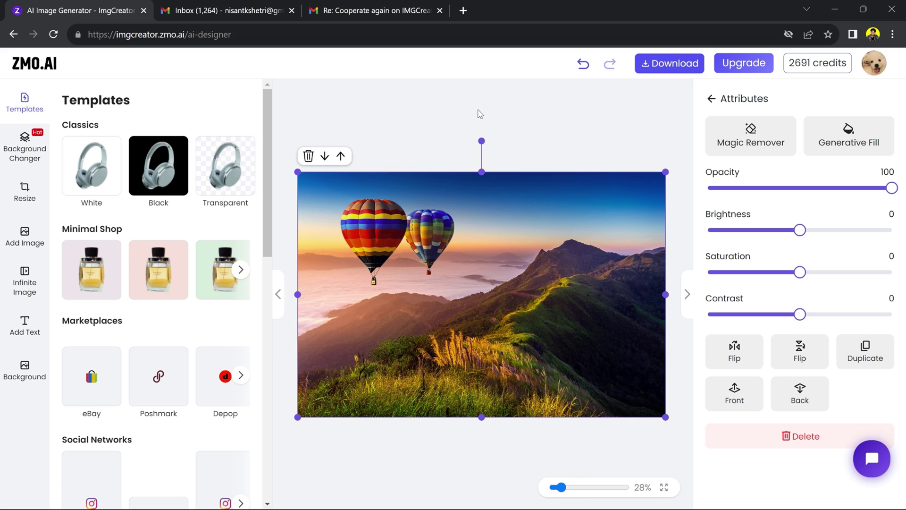
left_click(743, 140)
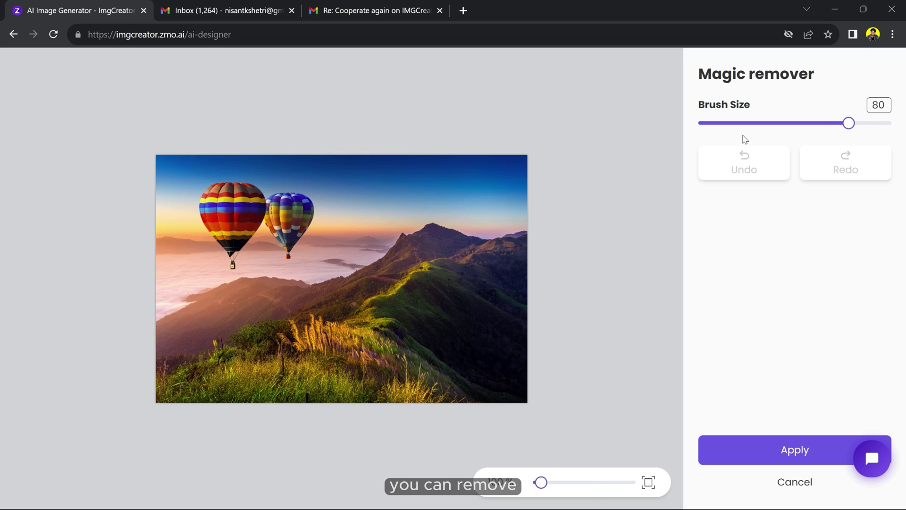
mouse_move(218, 216)
left_mouse_down()
mouse_move(242, 199)
mouse_move(248, 229)
mouse_move(263, 216)
mouse_move(293, 237)
mouse_move(296, 215)
mouse_move(271, 209)
mouse_move(304, 222)
left_mouse_up()
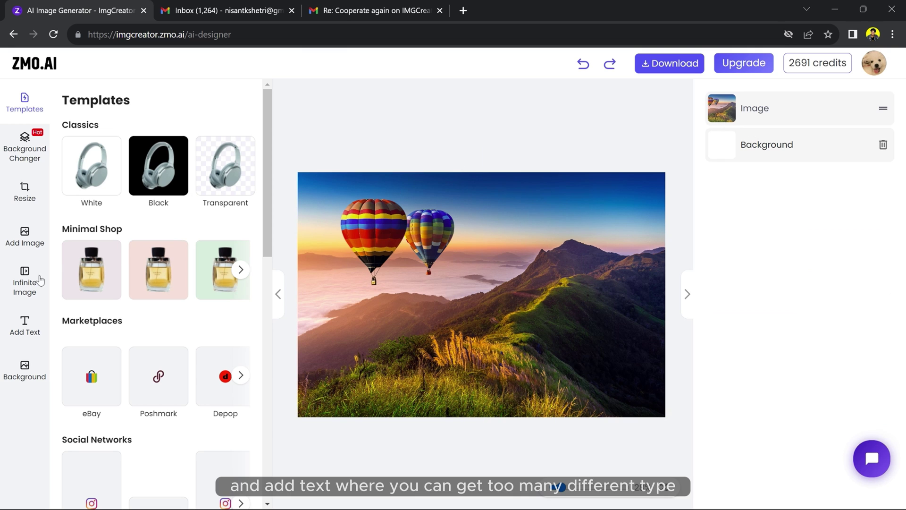
left_click(24, 325)
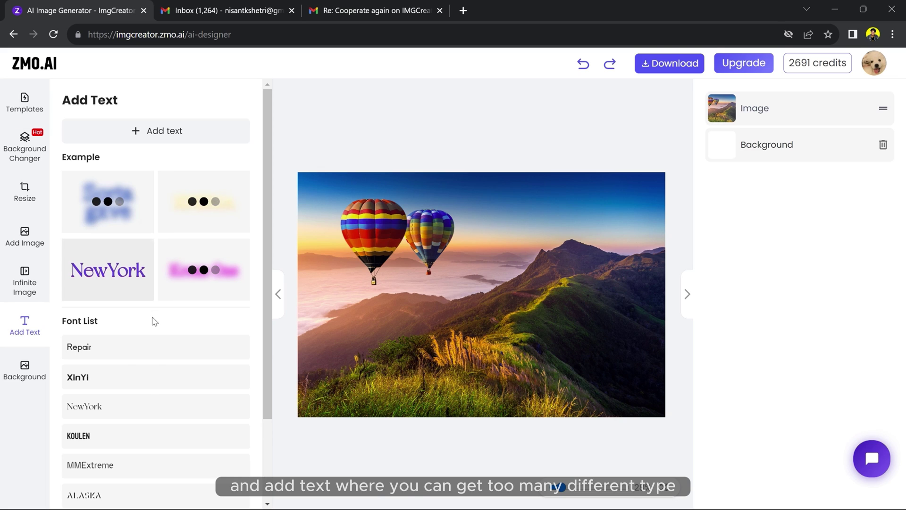
Scroll the font list, then browse the Background presets from colour swatches through City, Festival and Nature.
scroll(154, 359, "down", 2)
scroll(153, 382, "down", 2)
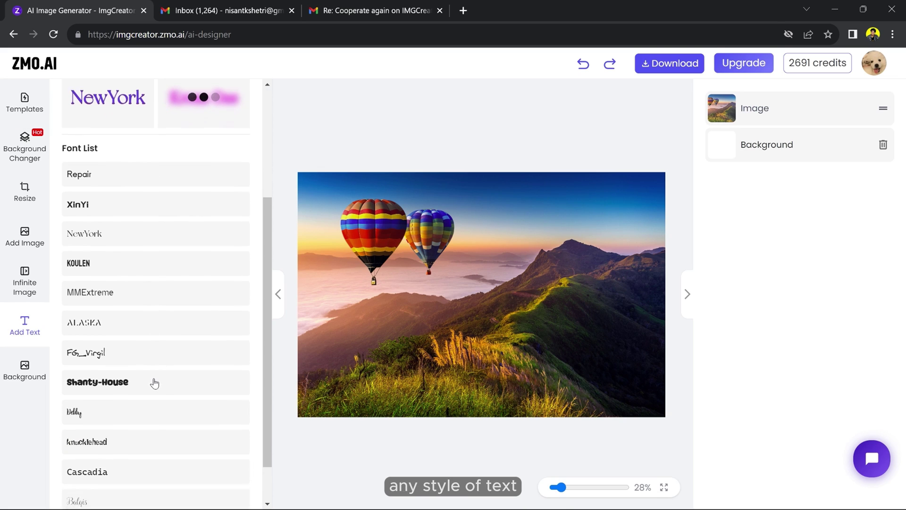
left_click(26, 377)
scroll(134, 344, "down", 3)
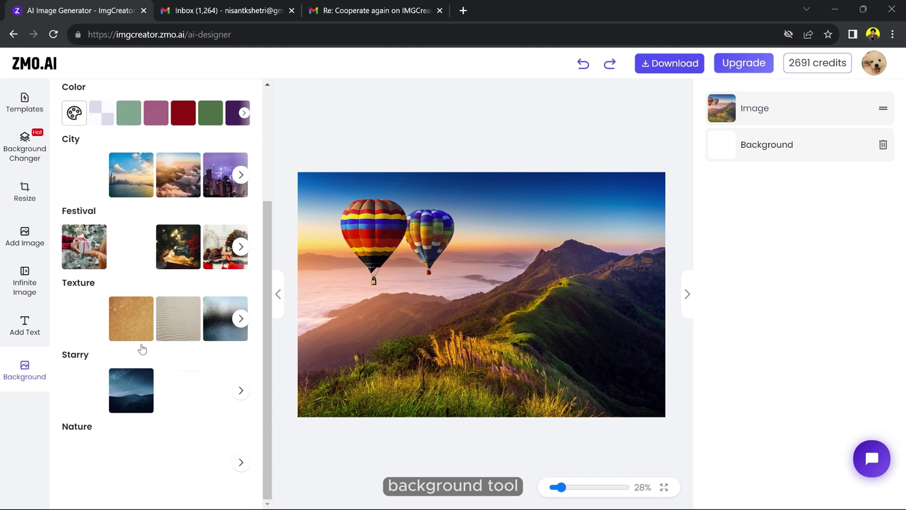
scroll(162, 297, "up", 3)
scroll(163, 305, "down", 2)
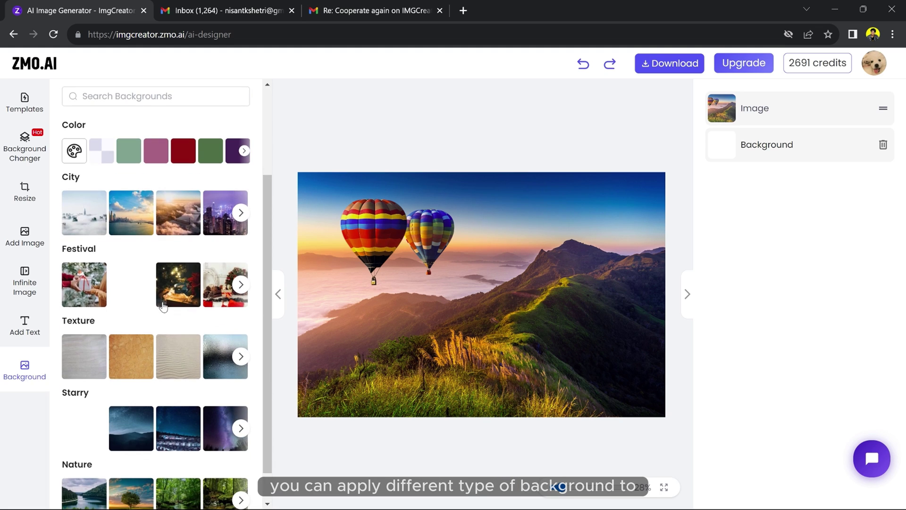
scroll(164, 306, "down", 1)
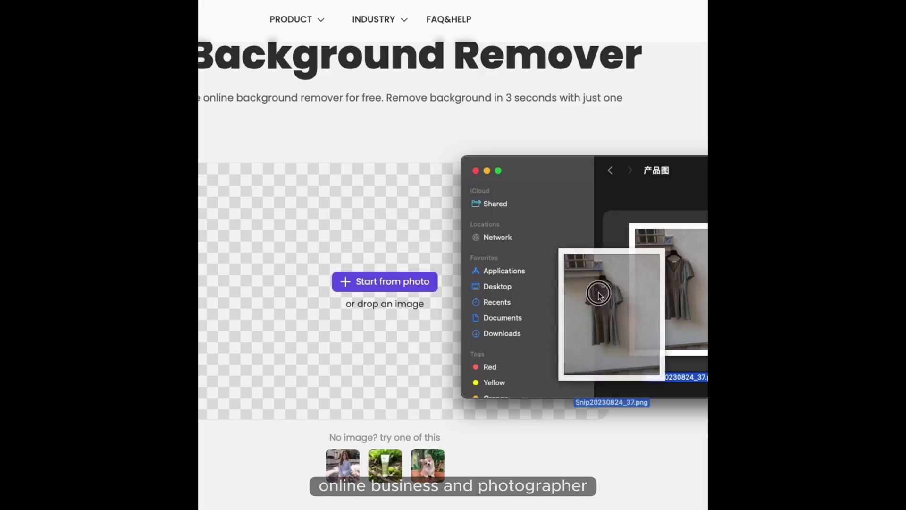
Upload the hanging-dress photo to the Background Remover by dragging it in from Finder.
left_click_drag(598, 295, 384, 293)
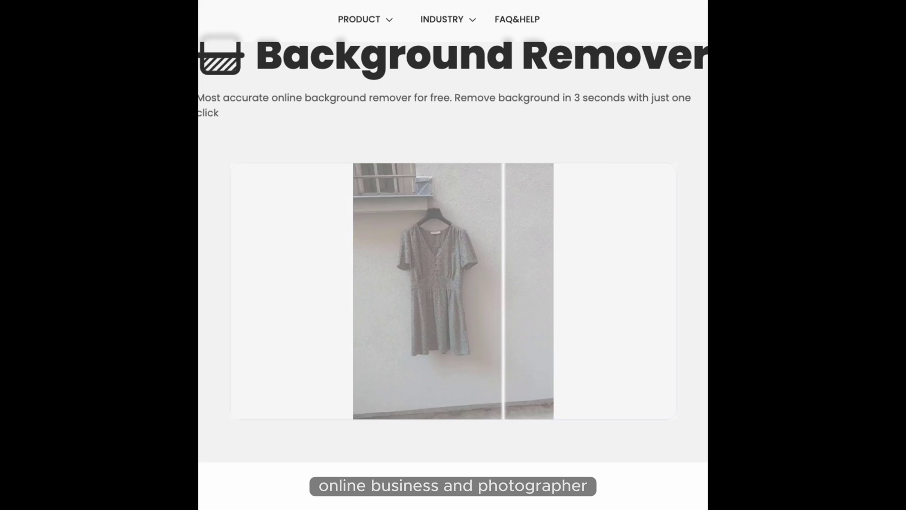